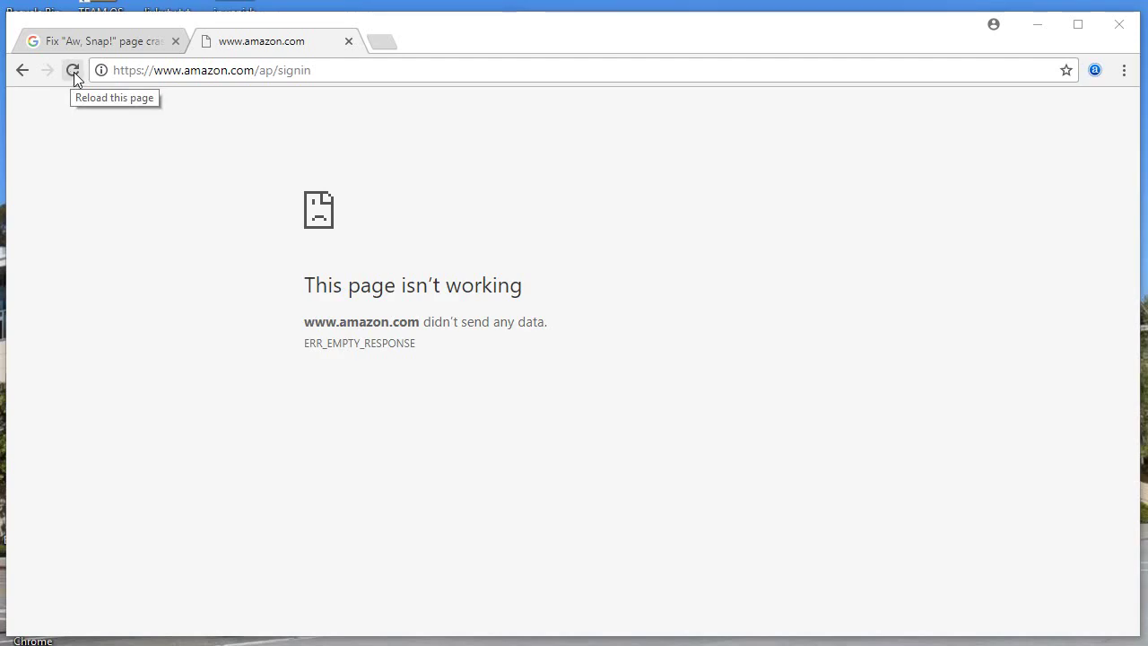
Switch from the amazon.com error tab to the 'Fix "Aw, Snap!" page crashes' help article.
{"action": "left_click", "coordinate": [107, 40]}
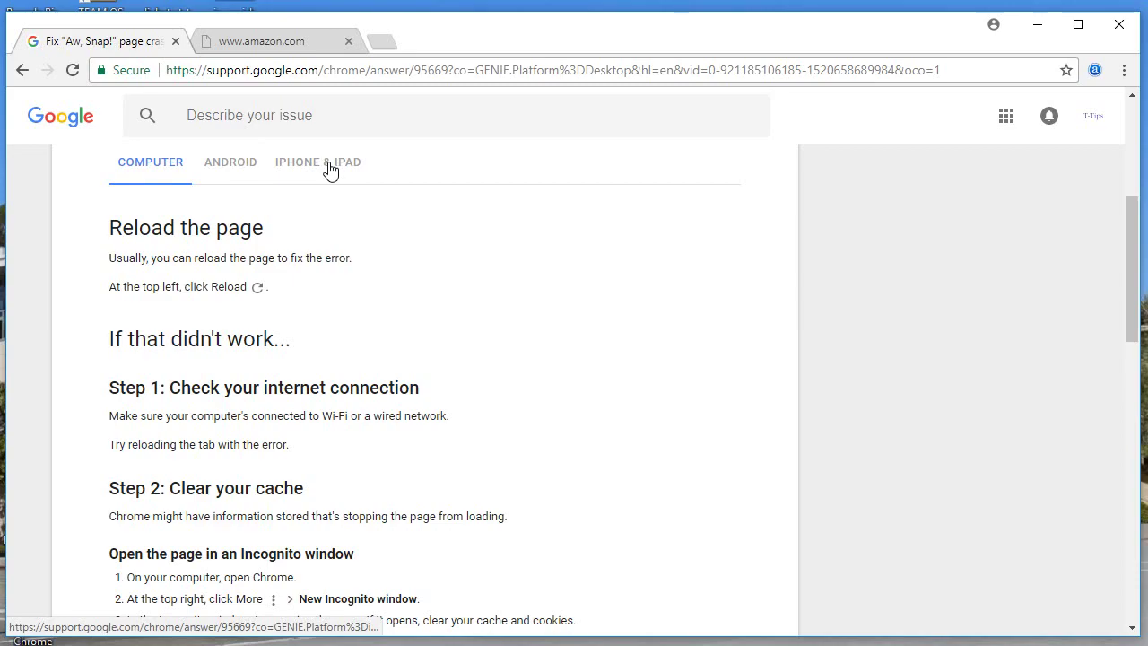
Compare the article's iPhone & iPad and Computer fixes, then reload the amazon.com page.
{"action": "left_click", "coordinate": [151, 175]}
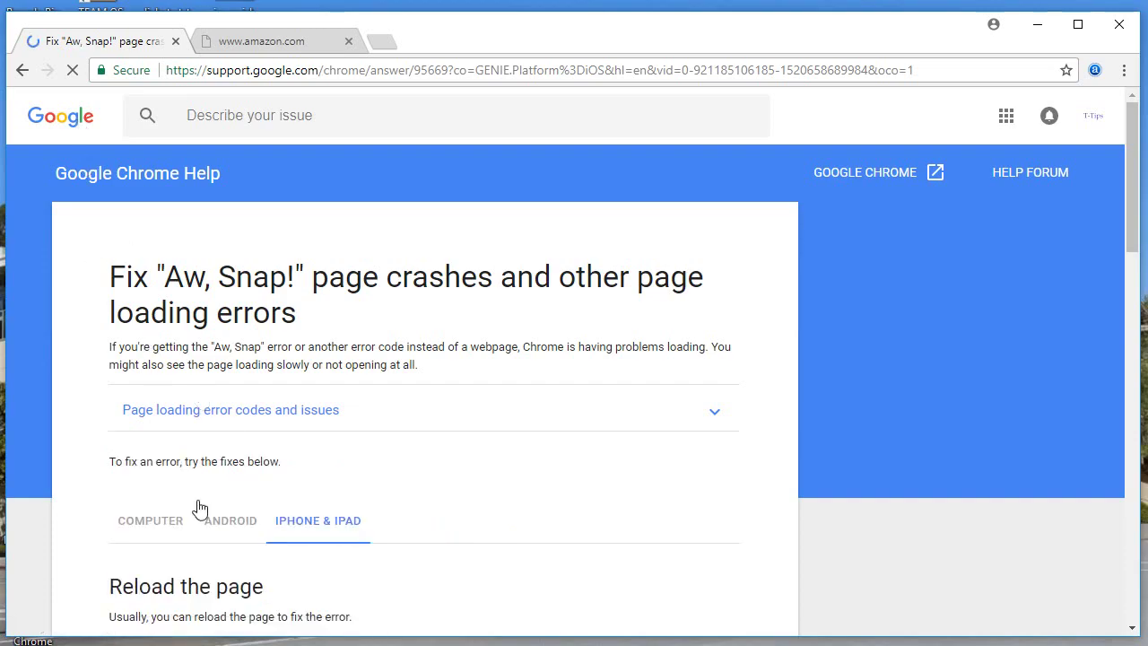
{"action": "left_click", "coordinate": [152, 527]}
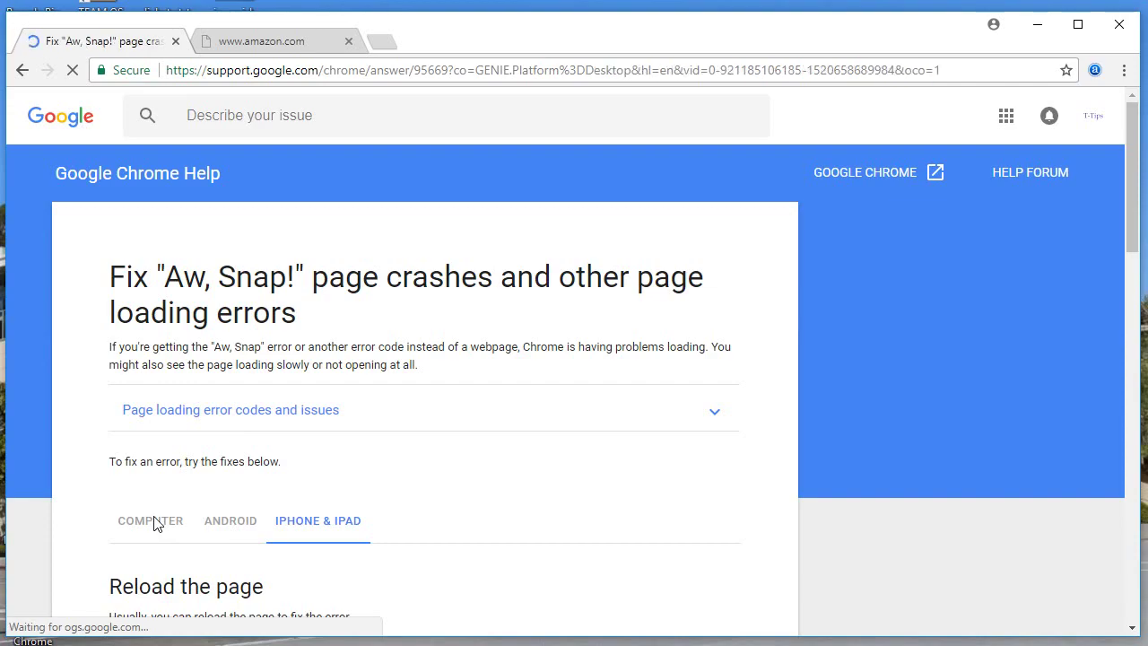
{"action": "left_click", "coordinate": [287, 41]}
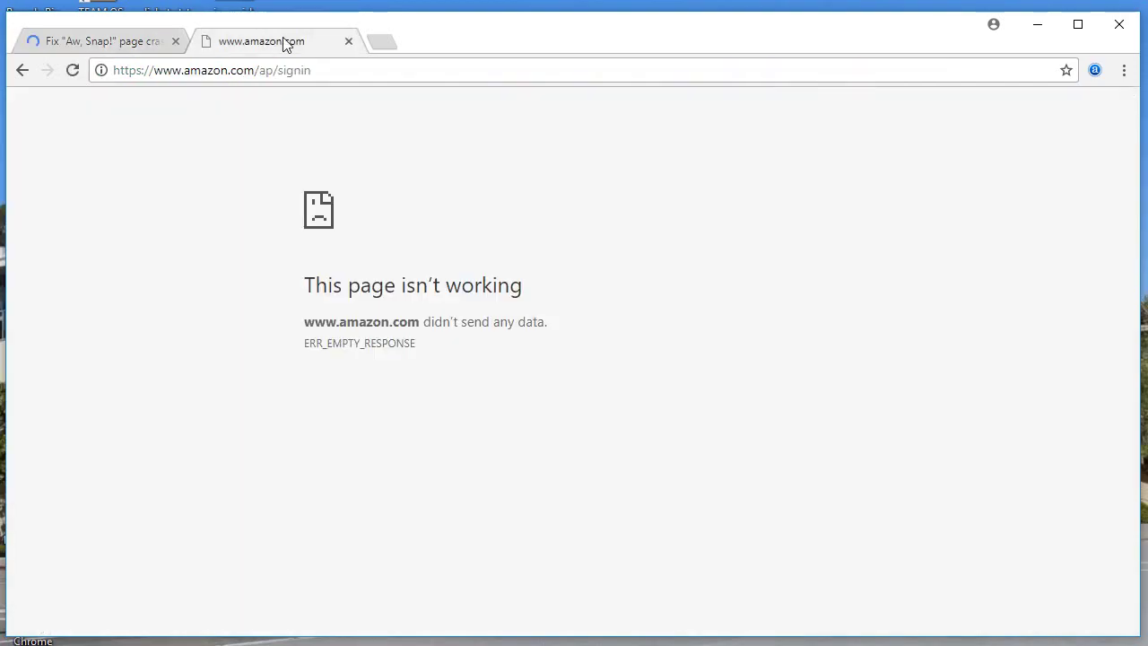
{"action": "left_click", "coordinate": [75, 72]}
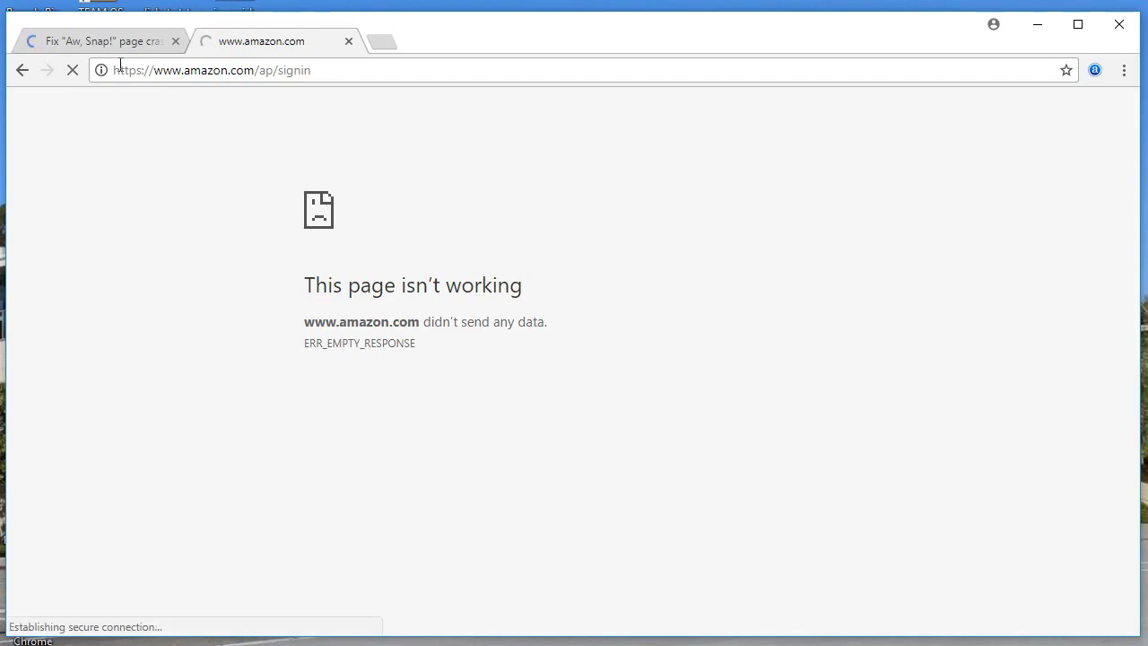
Close the still-failing amazon.com tab, leaving only the help article open.
{"action": "left_click", "coordinate": [128, 47]}
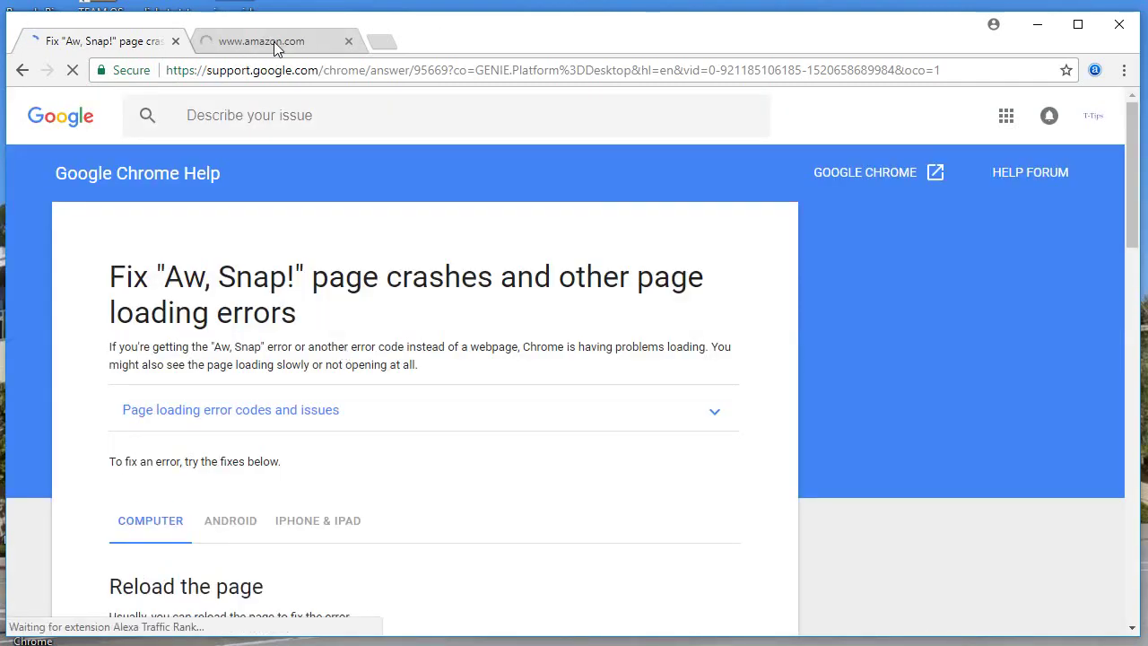
{"action": "left_click", "coordinate": [267, 42]}
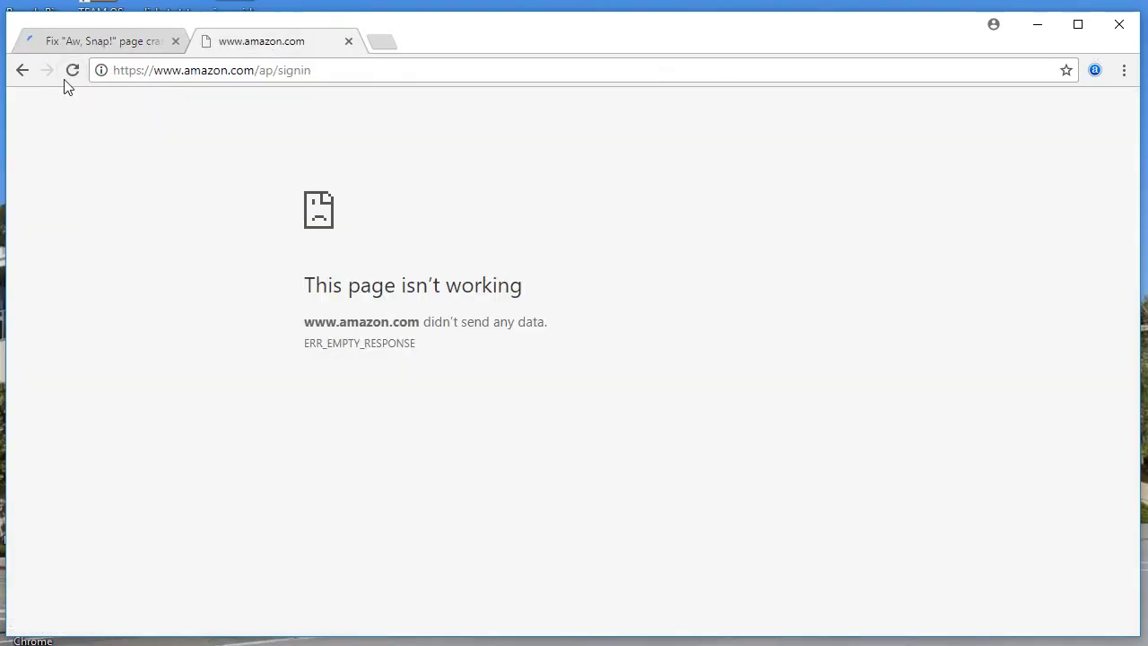
{"action": "key", "text": "ctrl+w"}
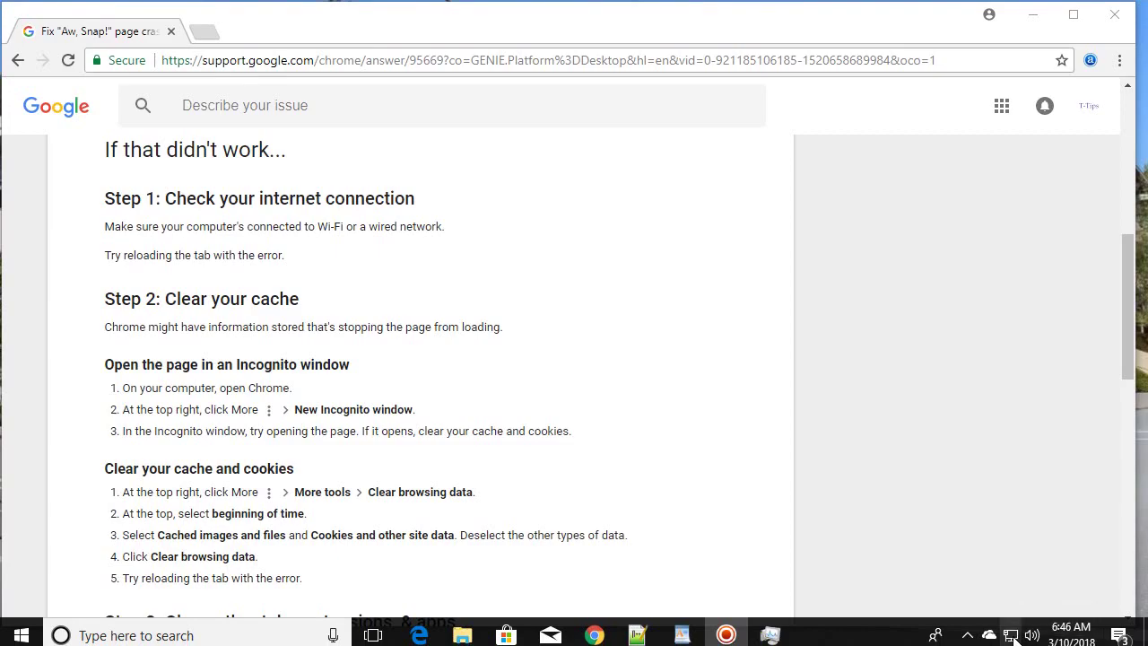
{"action": "left_click", "coordinate": [1011, 635]}
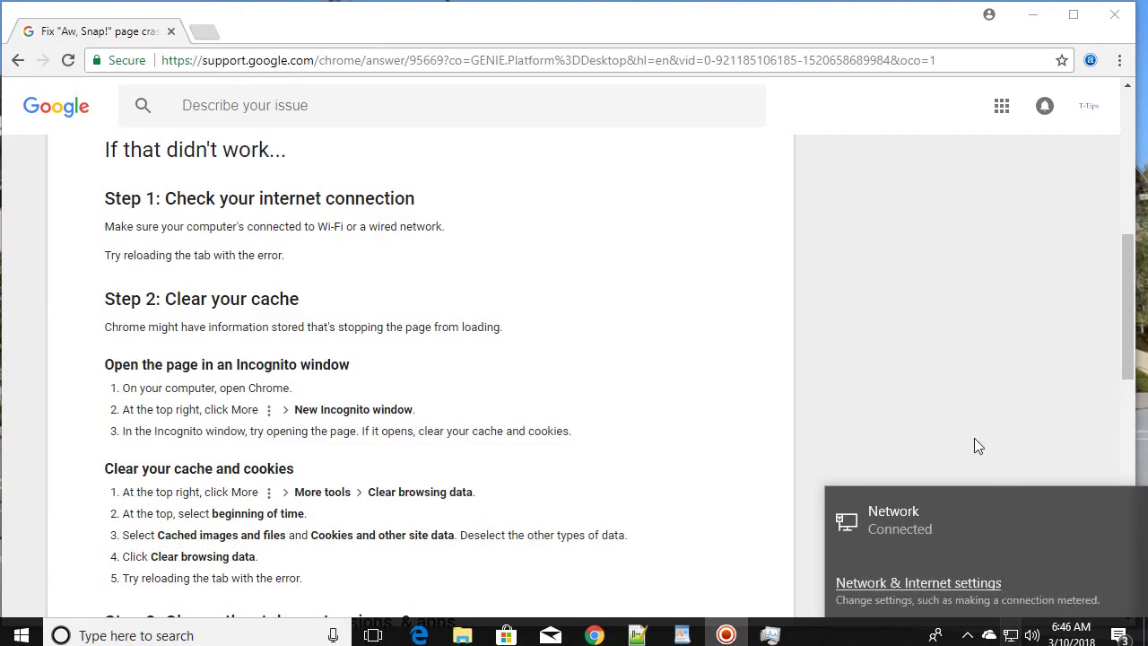
{"action": "left_click", "coordinate": [974, 390]}
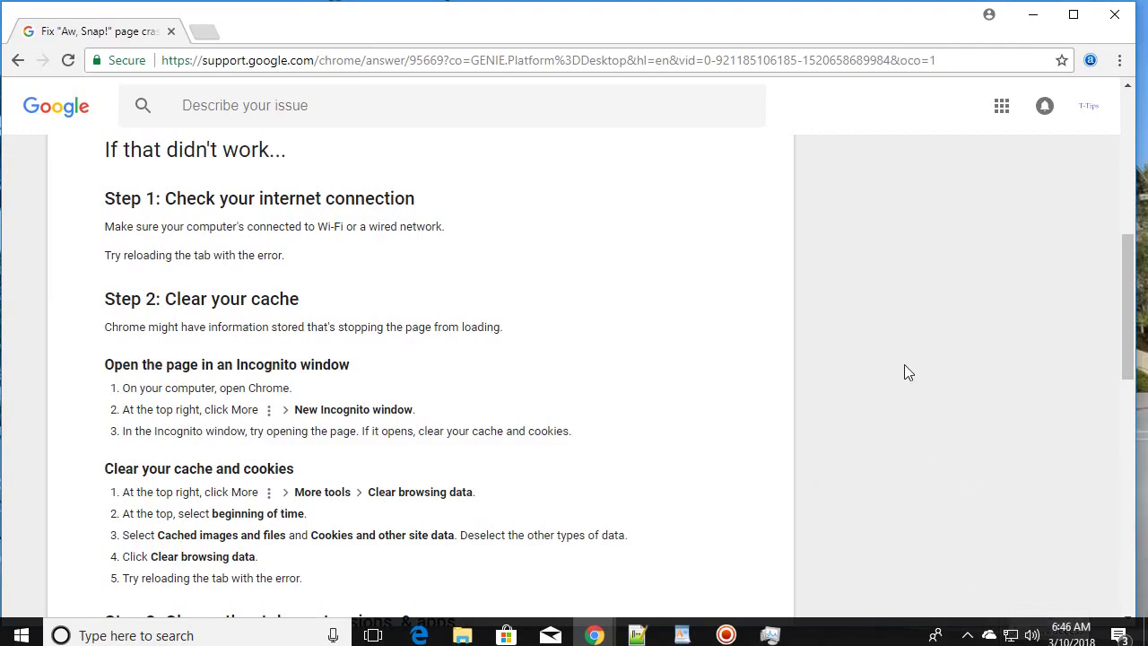
{"action": "left_click", "coordinate": [192, 634]}
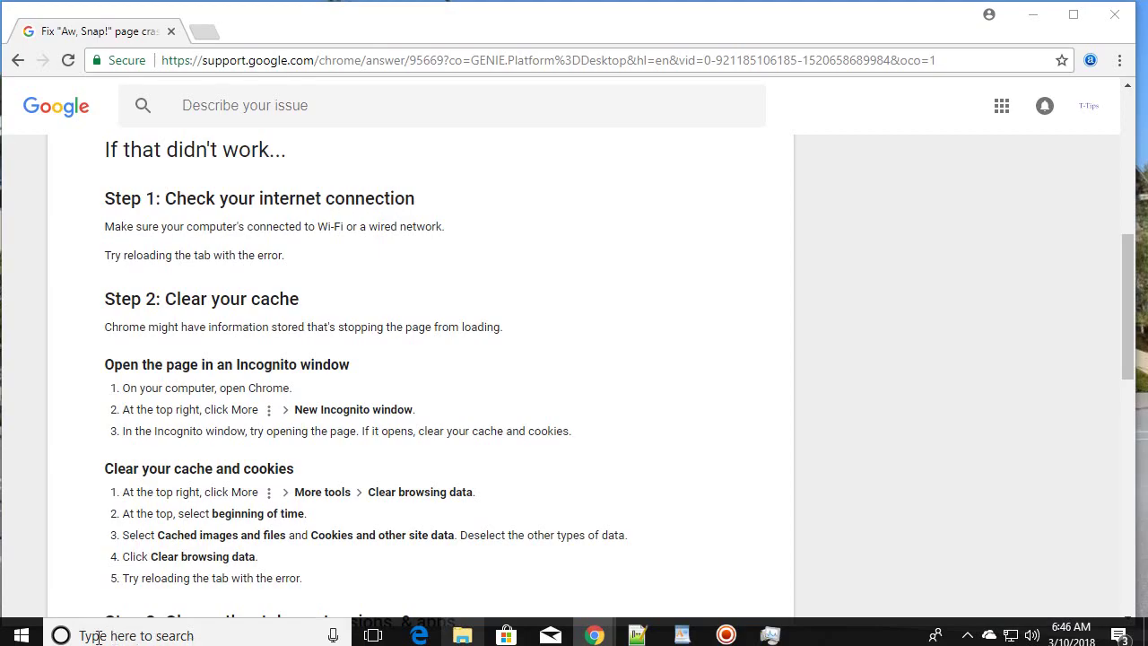
{"action": "left_click", "coordinate": [22, 635]}
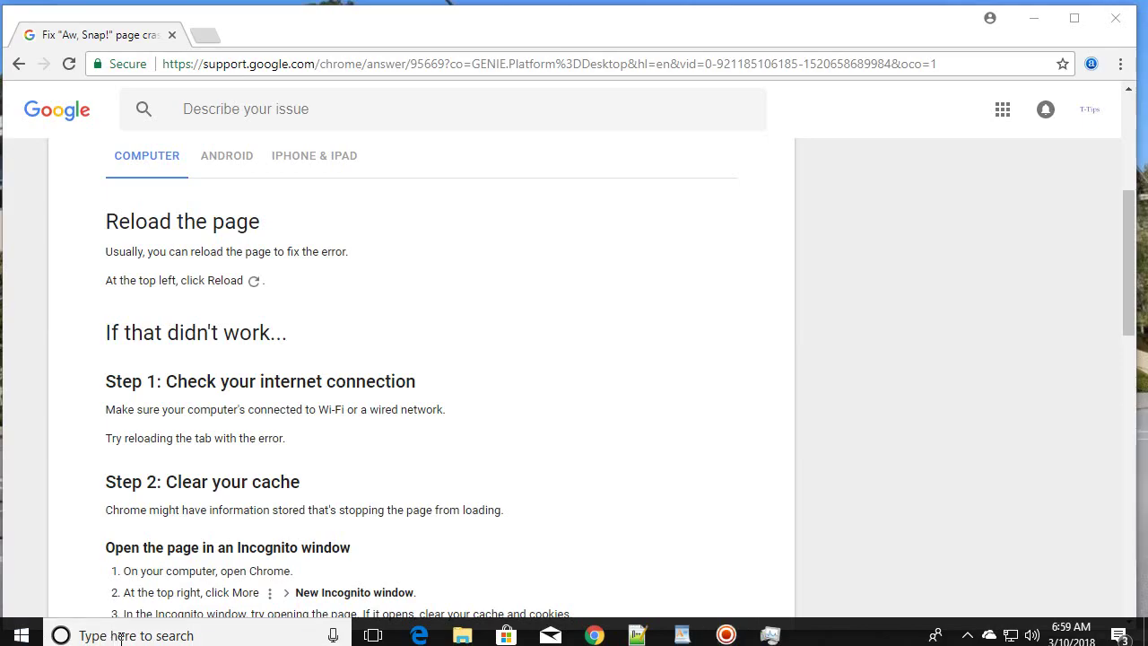
Search Windows for 'command' and run Command Prompt as administrator.
{"action": "left_click", "coordinate": [116, 635]}
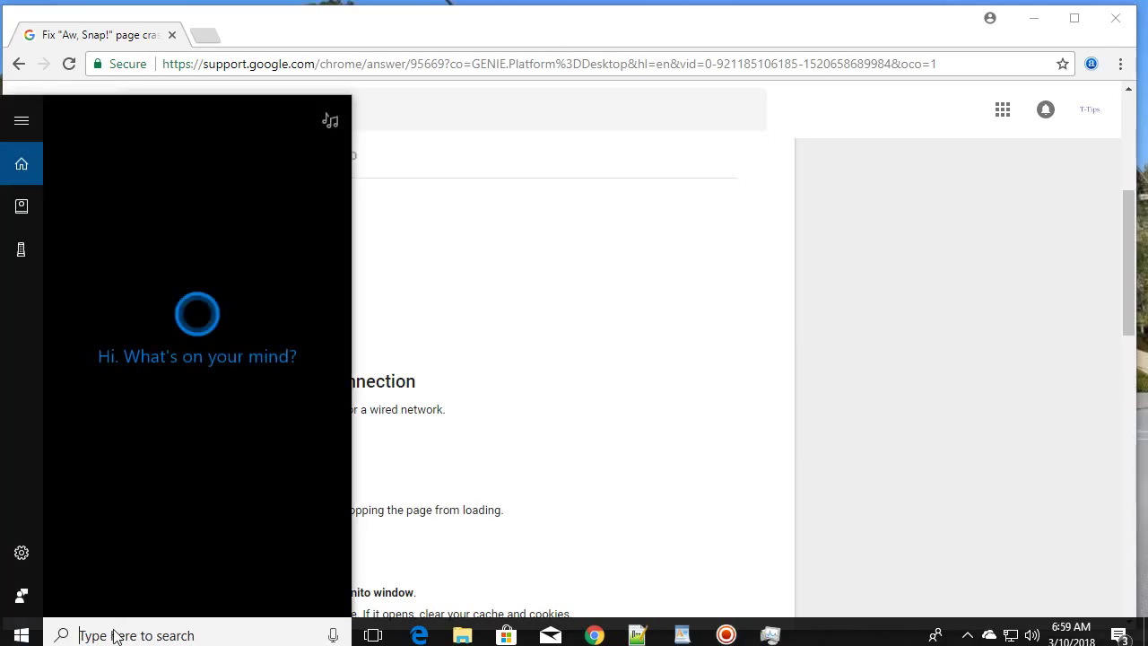
{"action": "type", "text": "comm"}
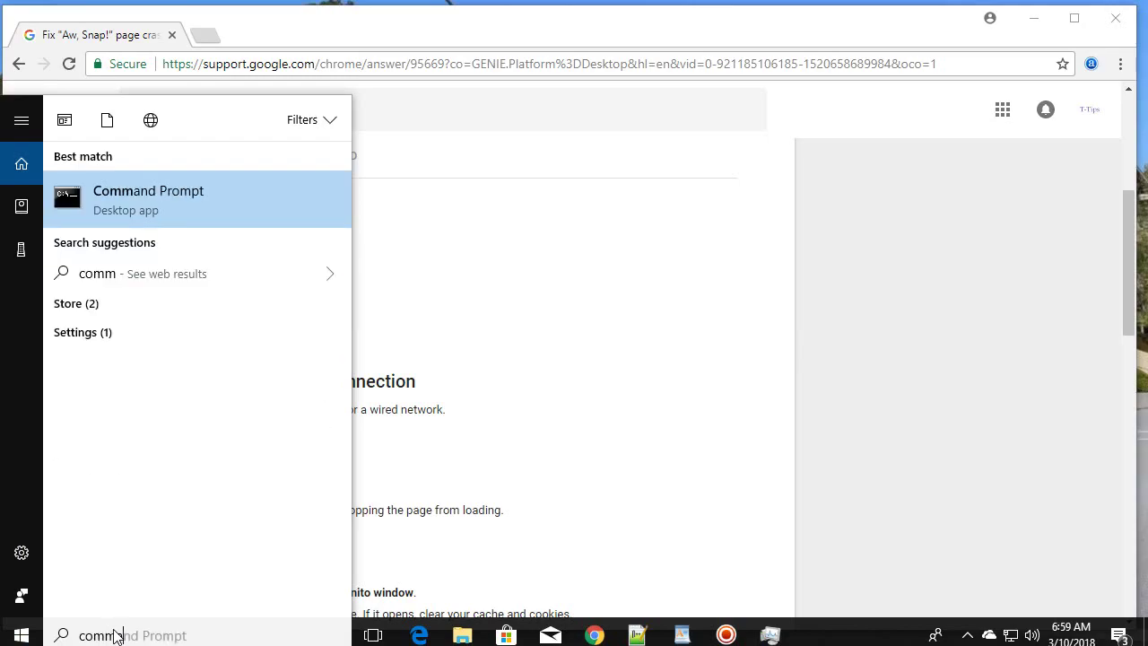
{"action": "type", "text": "and"}
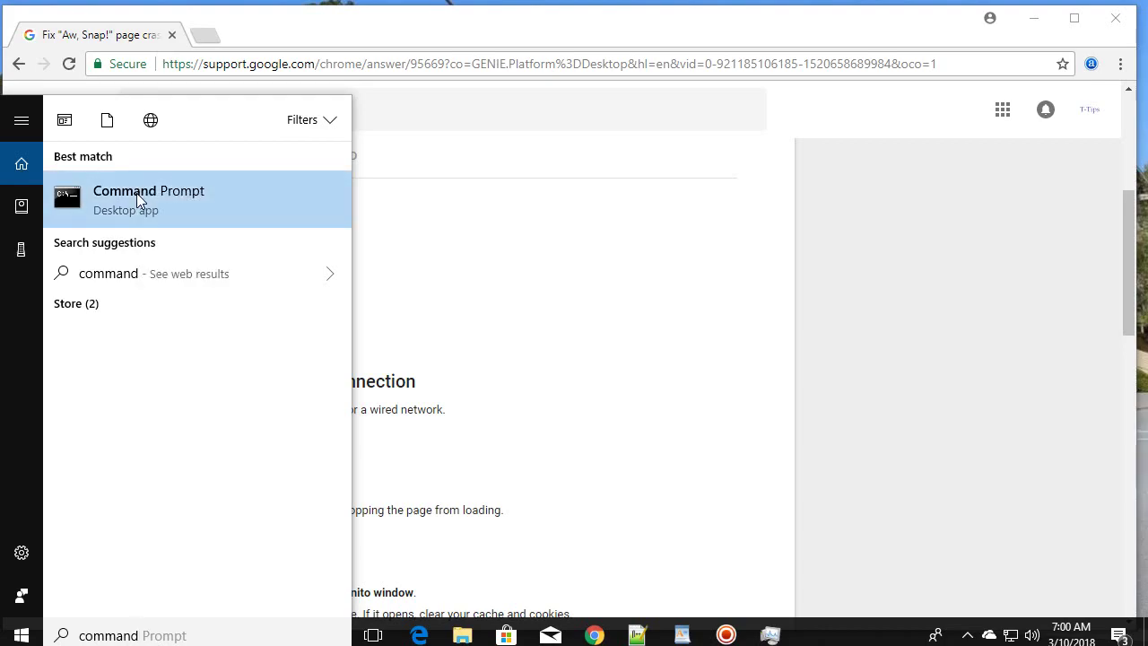
{"action": "right_click", "coordinate": [139, 199]}
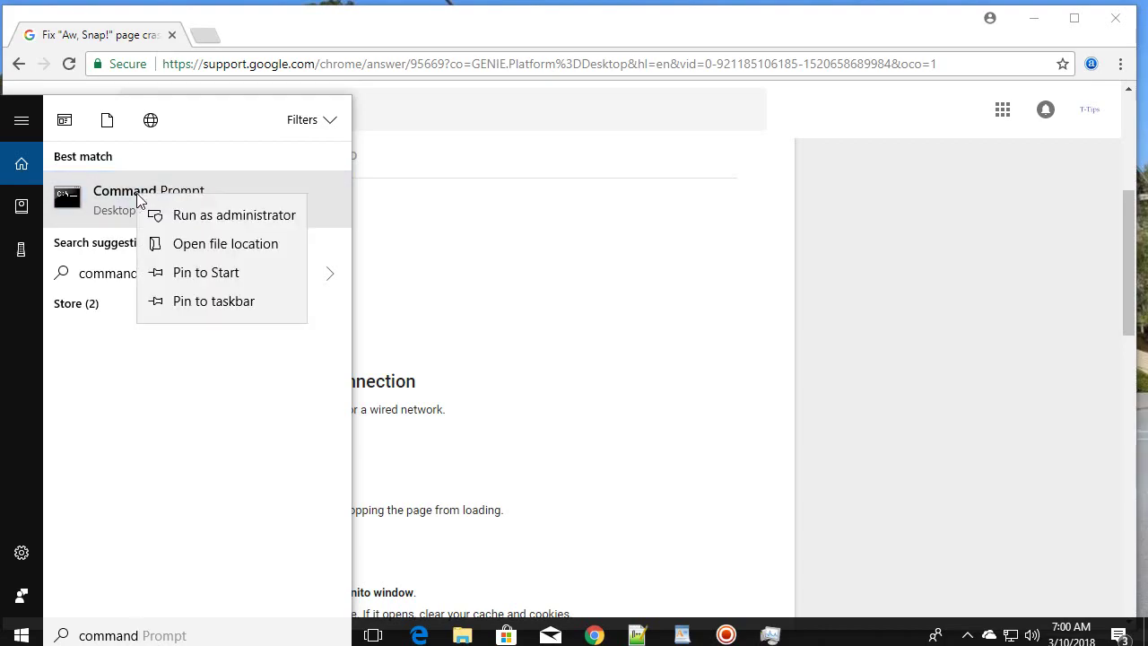
{"action": "left_click", "coordinate": [243, 218]}
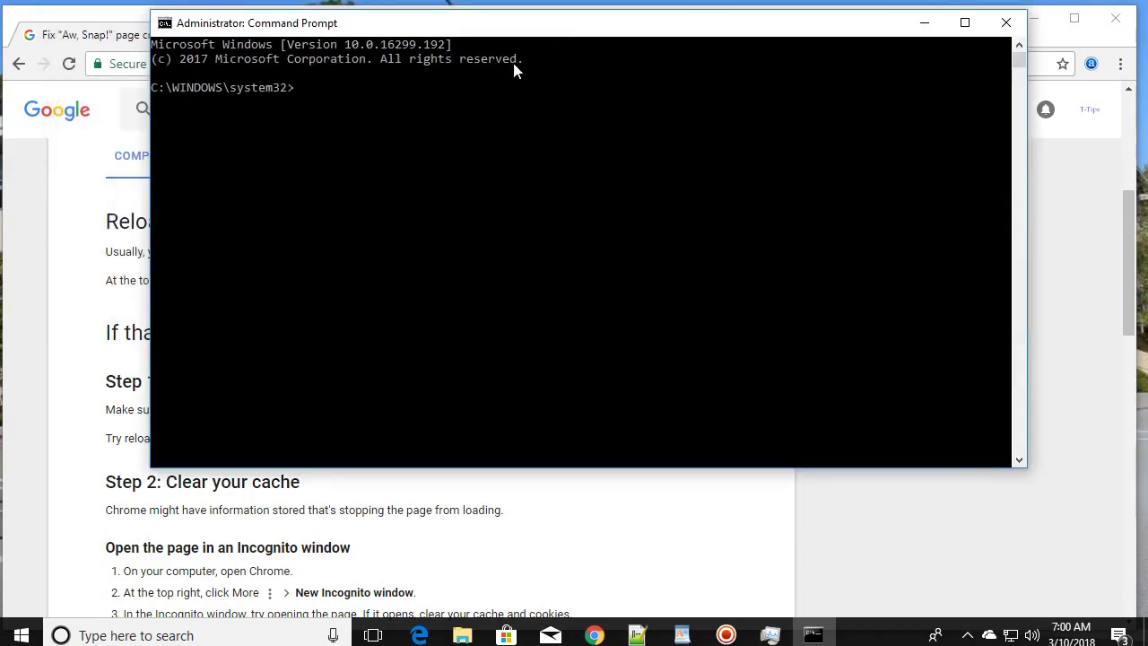
Copy 'ipconfig /relaese' from the WordPad notes, paste it into the admin console and run it.
{"action": "left_click_drag", "start_coordinate": [507, 25], "coordinate": [458, 79]}
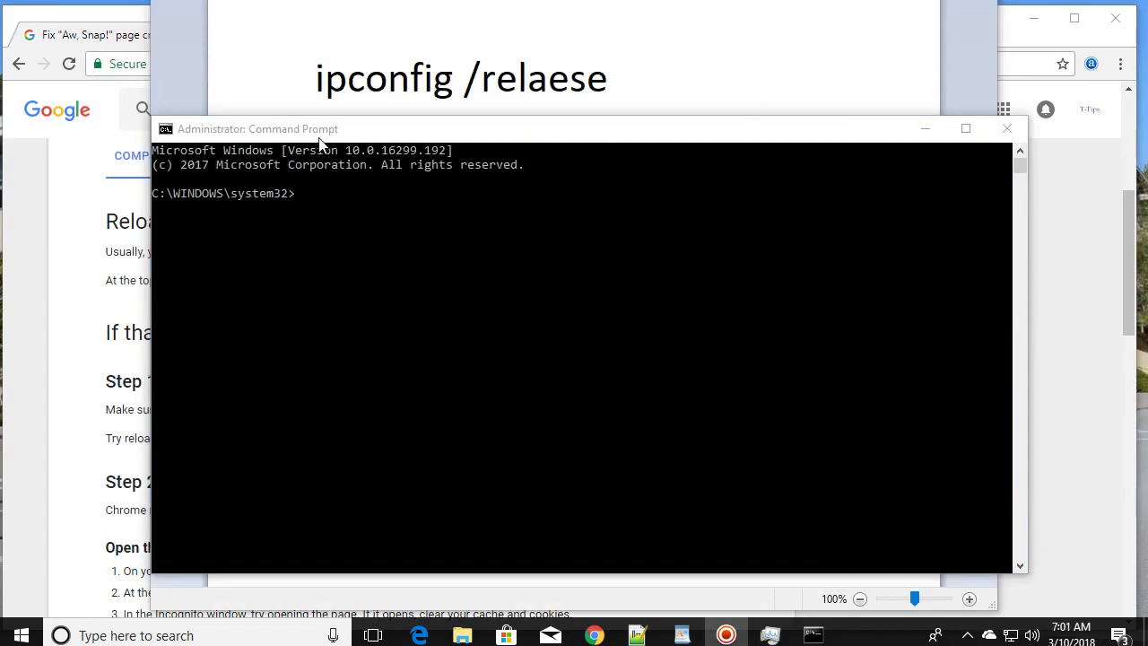
{"action": "left_click", "coordinate": [199, 135]}
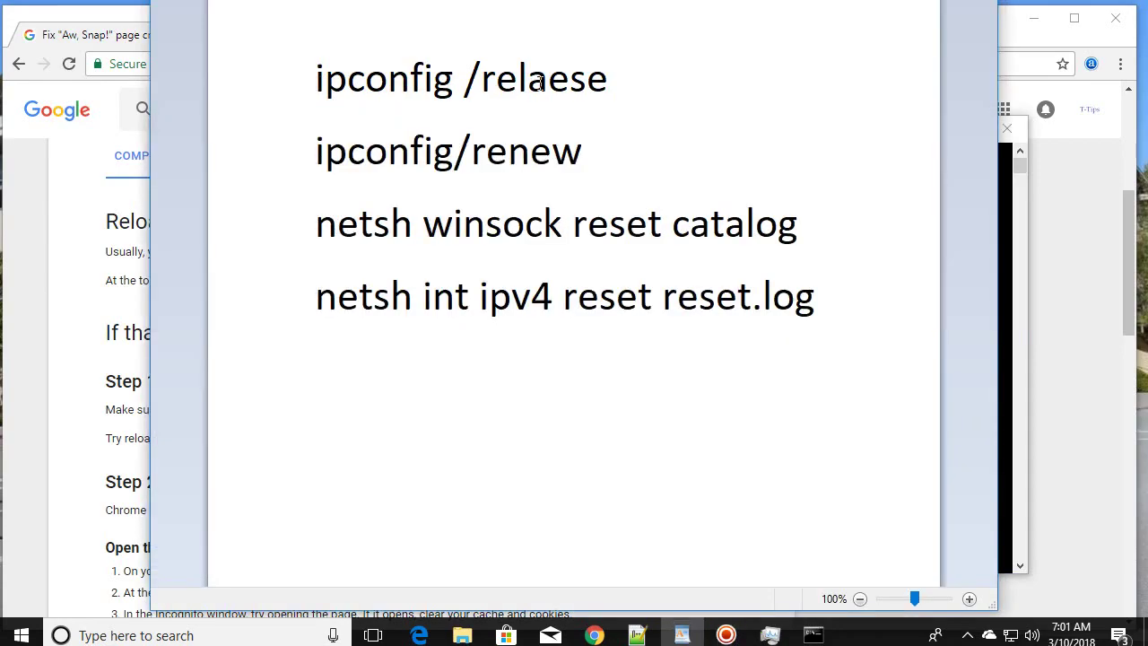
{"action": "left_click_drag", "start_coordinate": [635, 81], "coordinate": [325, 84]}
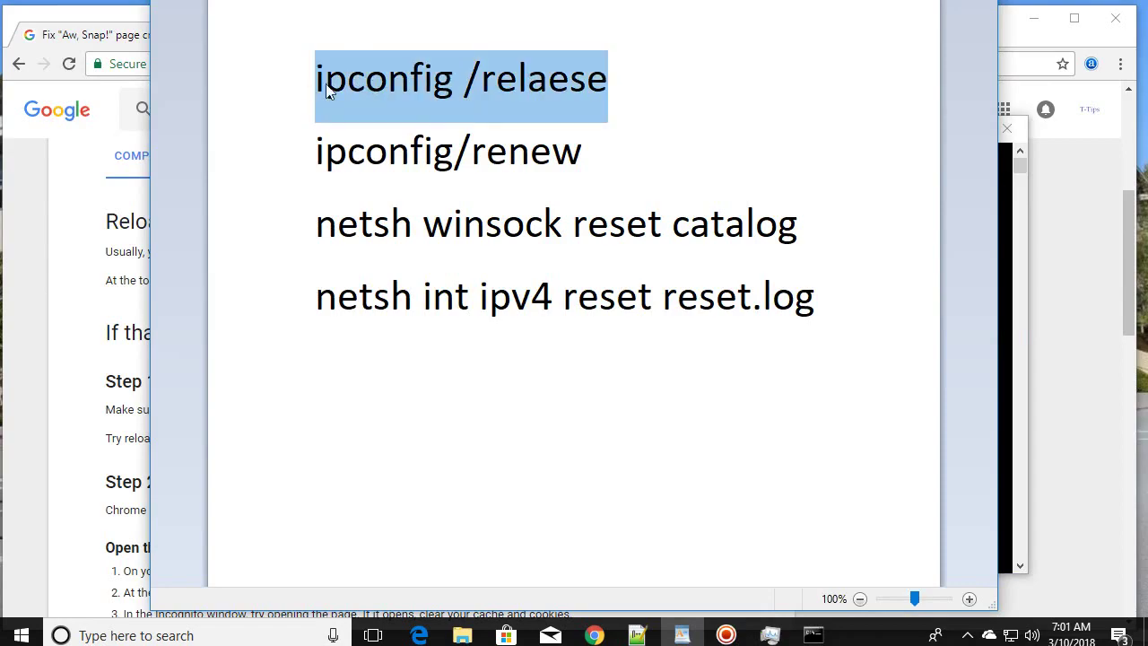
{"action": "right_click", "coordinate": [375, 79]}
{"action": "left_click", "coordinate": [421, 108]}
{"action": "left_click", "coordinate": [812, 635]}
{"action": "right_click", "coordinate": [325, 238]}
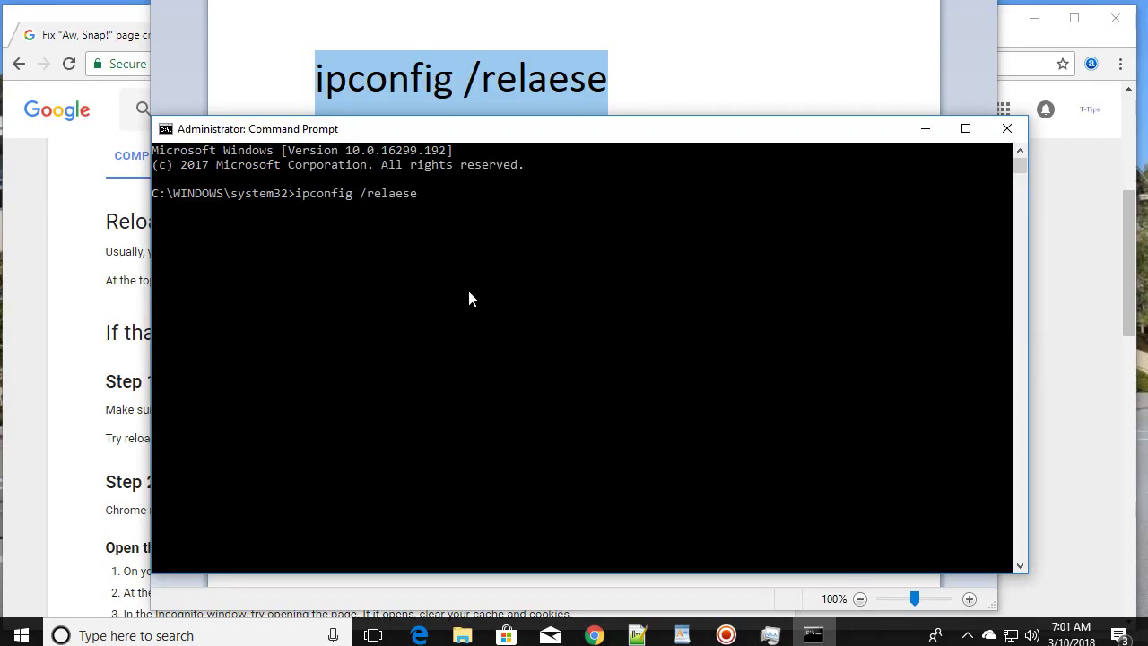
{"action": "key", "text": "Return"}
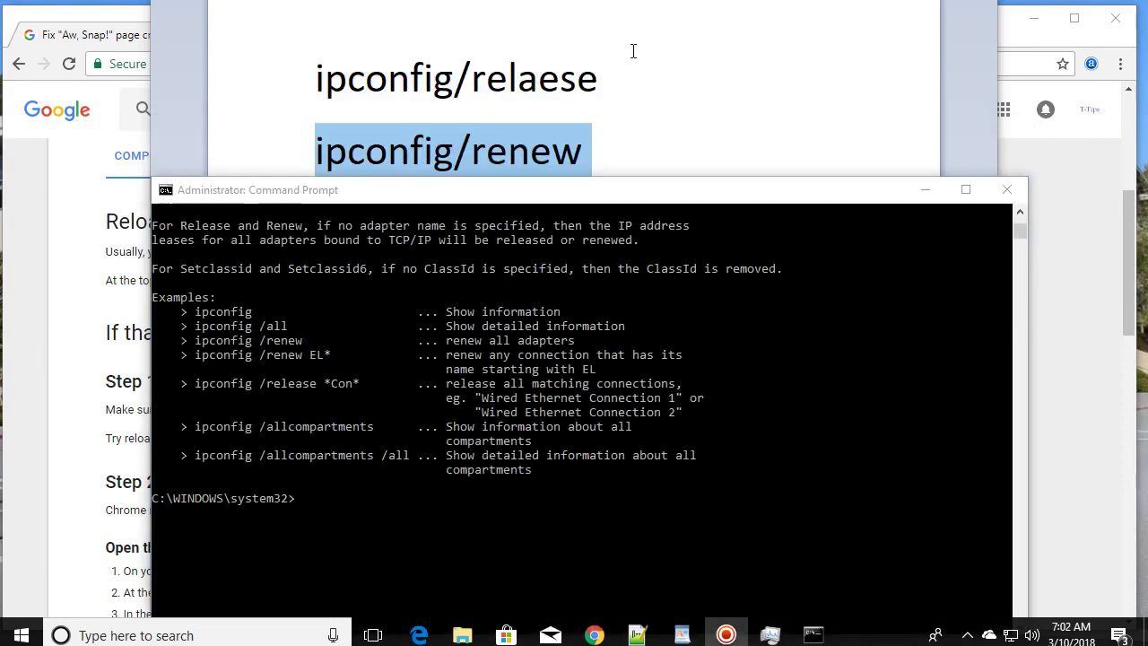
Copy 'ipconfig/renew' from the notes and run it in the console to renew the IP address.
{"action": "right_click", "coordinate": [513, 156]}
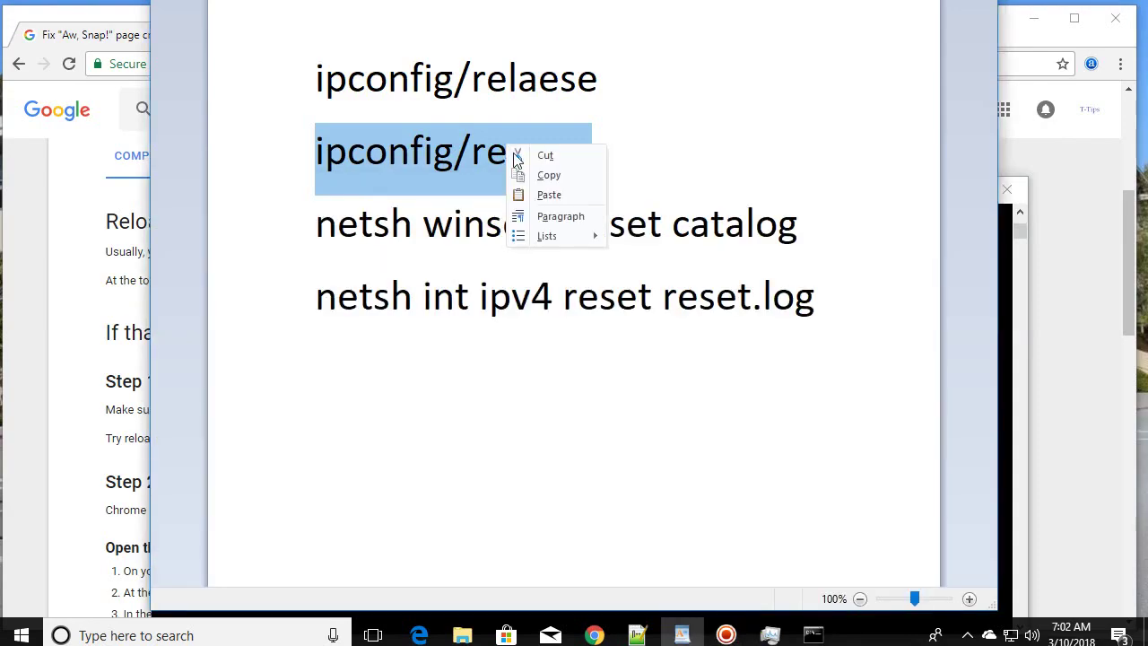
{"action": "left_click", "coordinate": [540, 173]}
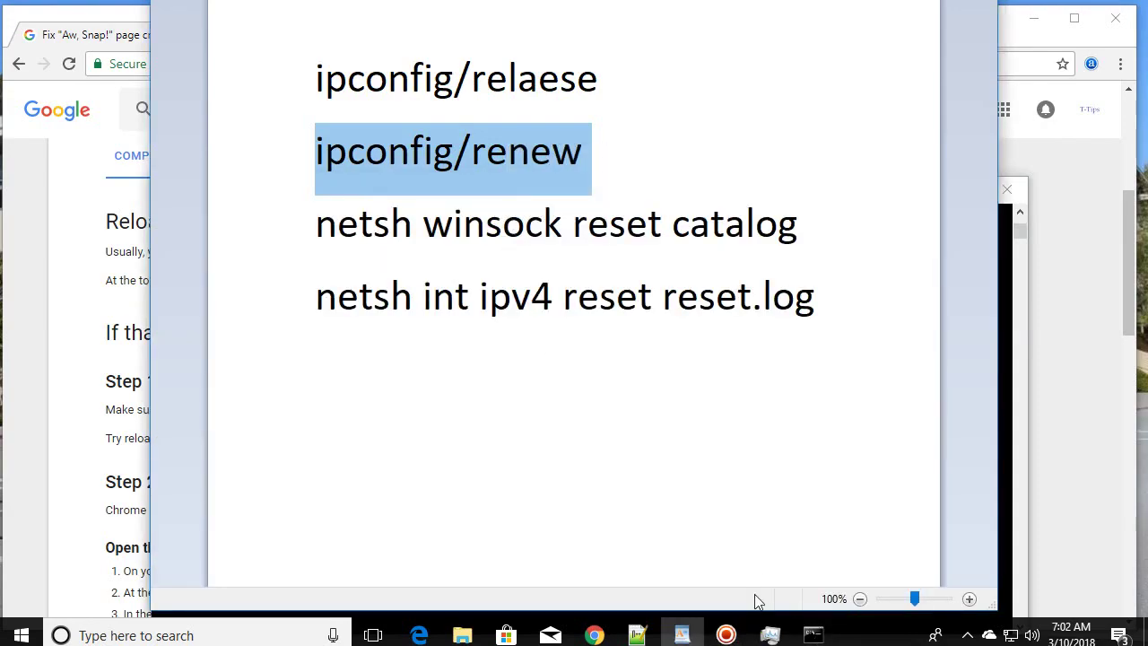
{"action": "key", "text": "alt+Tab"}
{"action": "left_click_drag", "start_coordinate": [633, 189], "coordinate": [630, 80]}
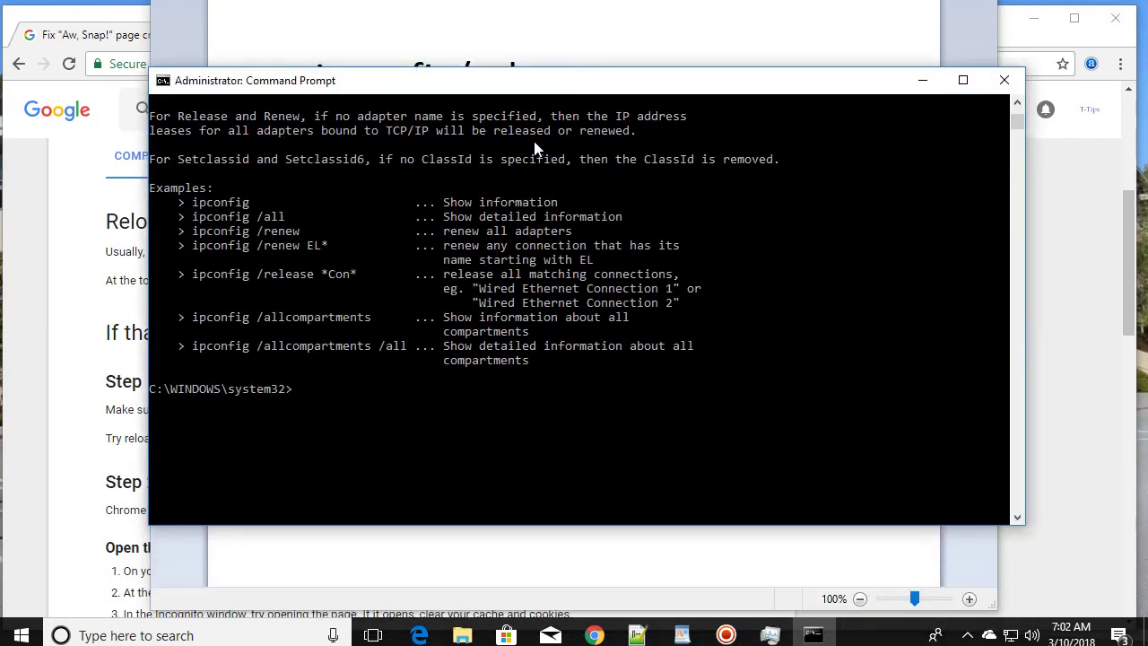
{"action": "right_click", "coordinate": [306, 395]}
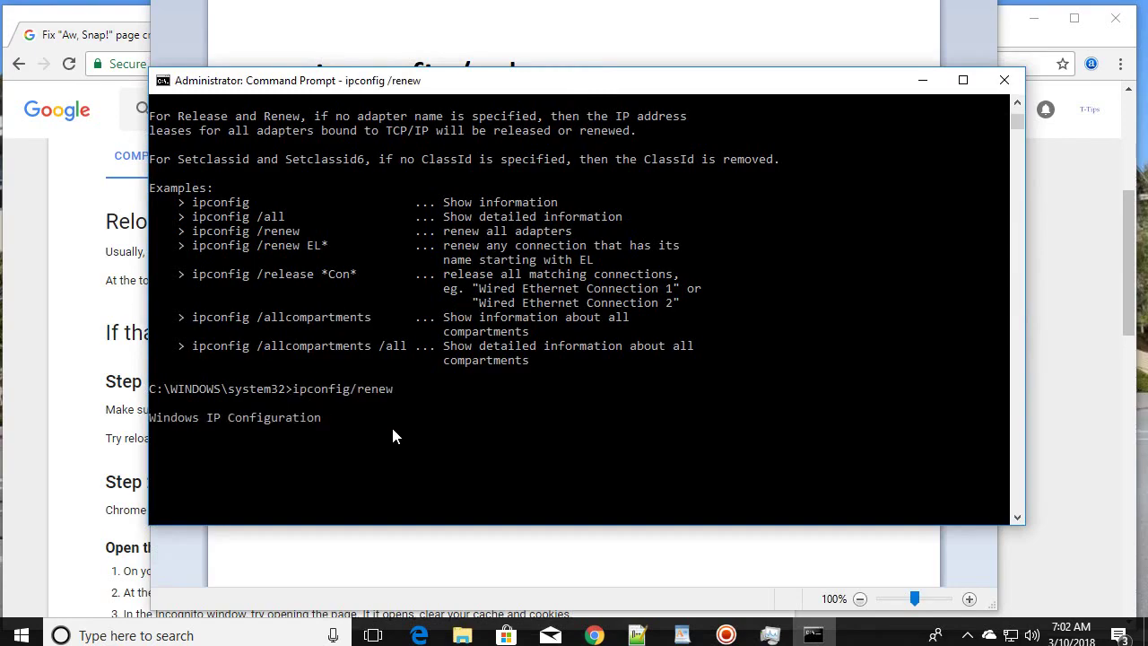
{"action": "left_click_drag", "start_coordinate": [553, 87], "coordinate": [567, 59]}
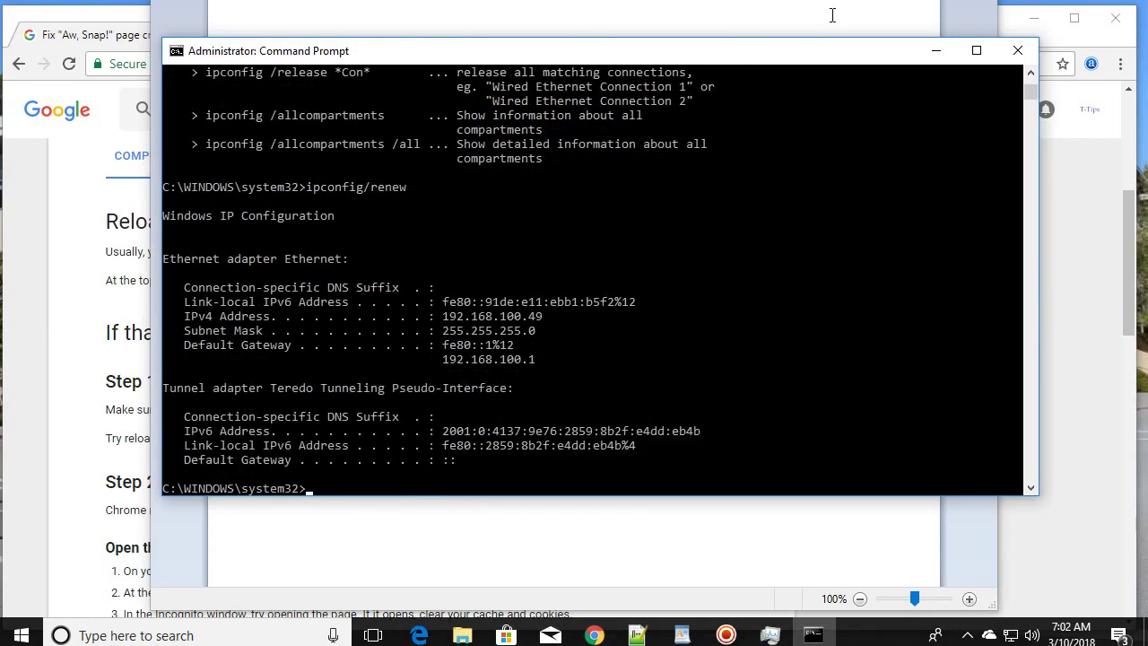
Copy 'netsh winsock reset catalog' from the notes and paste it at the console prompt.
{"action": "key", "text": "alt+Tab"}
{"action": "left_click", "coordinate": [481, 269]}
{"action": "left_click_drag", "start_coordinate": [319, 226], "coordinate": [717, 226]}
{"action": "right_click", "coordinate": [645, 232]}
{"action": "left_click", "coordinate": [688, 261]}
{"action": "left_click", "coordinate": [813, 635]}
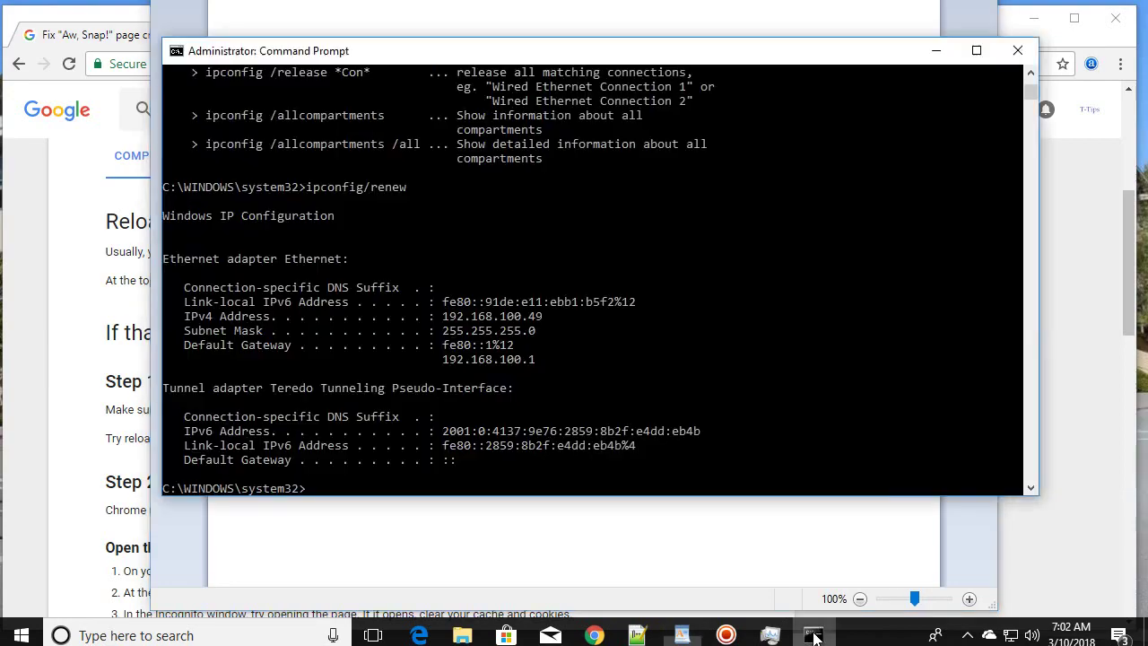
{"action": "right_click", "coordinate": [339, 491]}
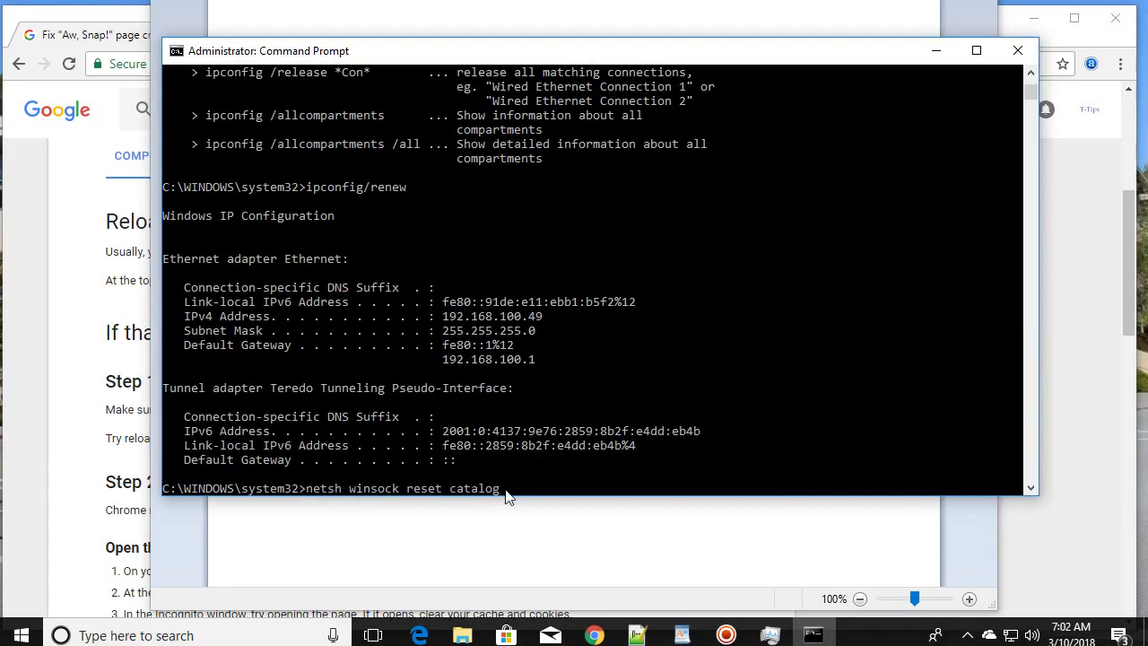
Run the Winsock catalog reset, then paste and run 'netsh int ipv4 reset reset.log'.
{"action": "key", "text": "Return"}
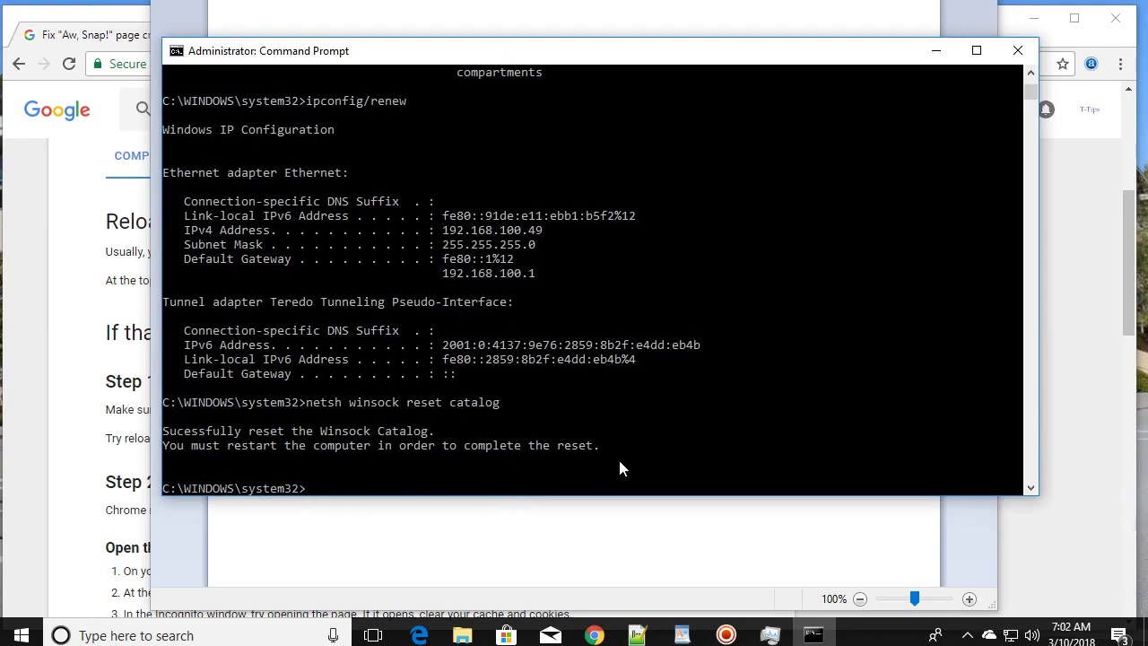
{"action": "left_click", "coordinate": [522, 542]}
{"action": "left_click", "coordinate": [362, 345]}
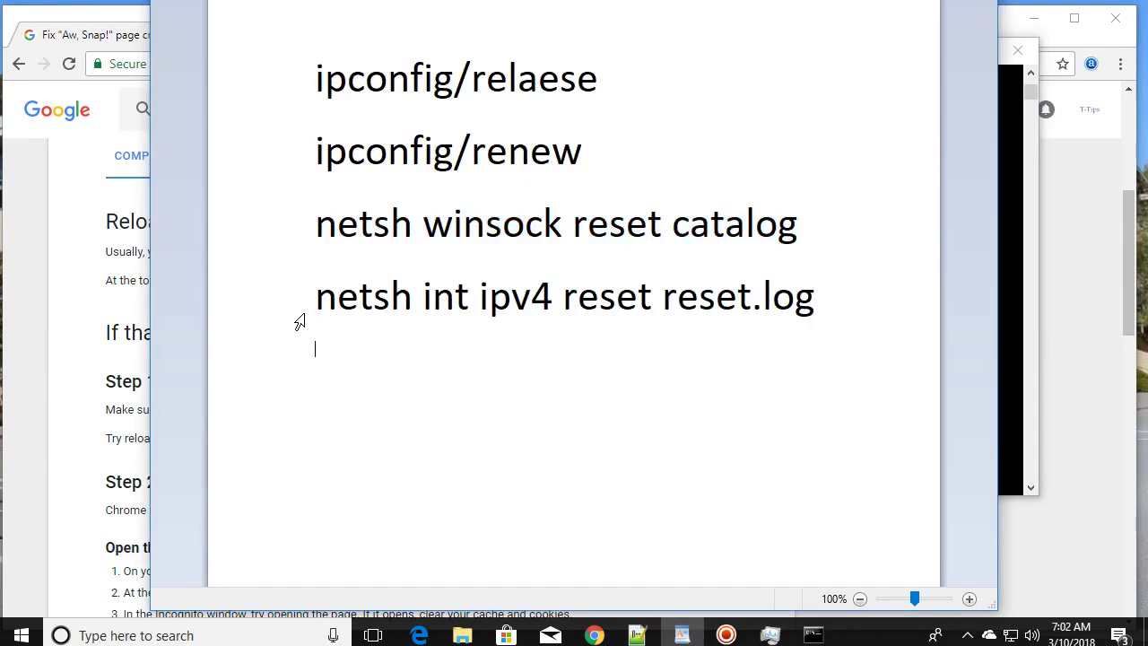
{"action": "left_click_drag", "start_coordinate": [310, 301], "coordinate": [764, 302]}
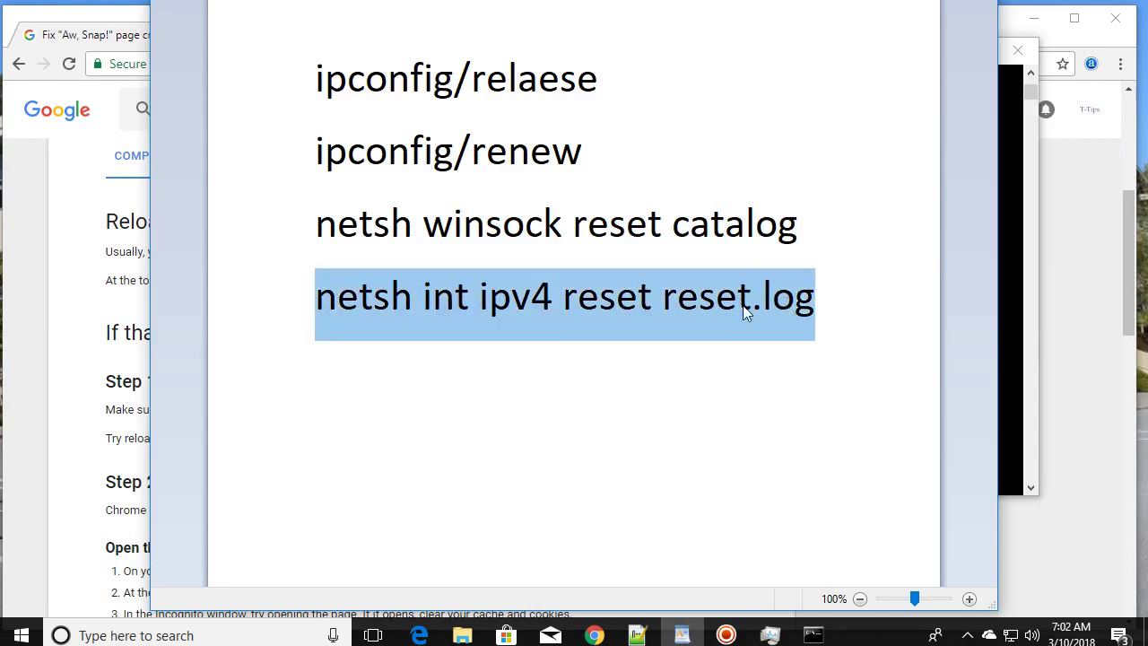
{"action": "right_click", "coordinate": [700, 305]}
{"action": "left_click", "coordinate": [746, 336]}
{"action": "left_click", "coordinate": [813, 635]}
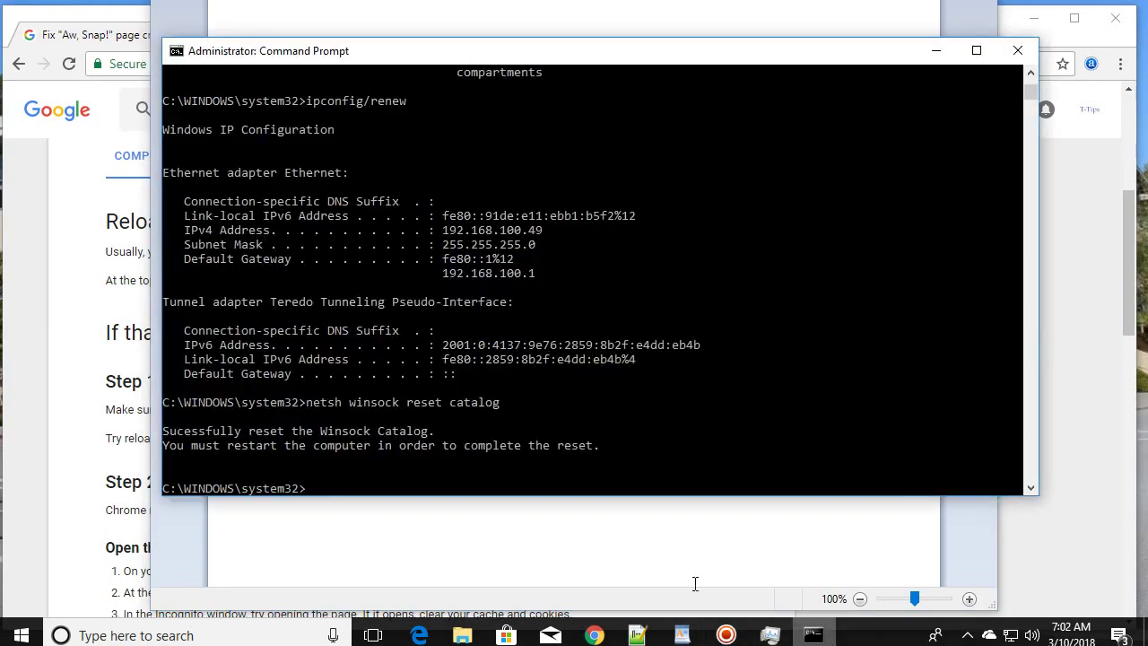
{"action": "right_click", "coordinate": [333, 479]}
{"action": "key", "text": "Return"}
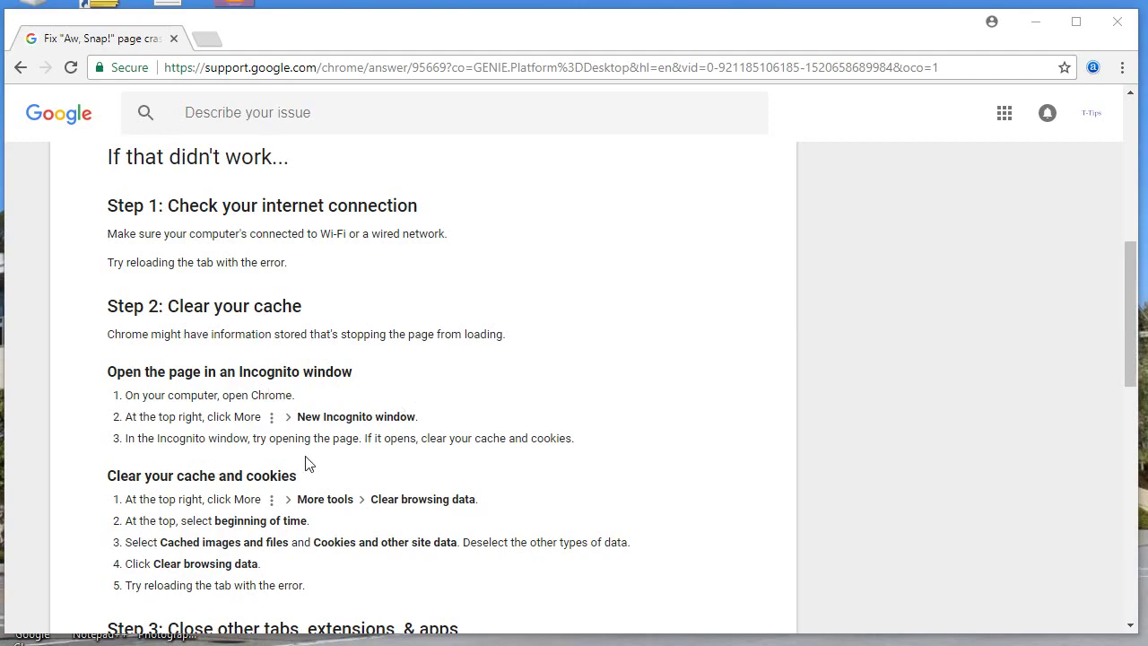
Open Clear browsing data from Chrome History and set the time range to All time.
{"action": "left_click", "coordinate": [1123, 75]}
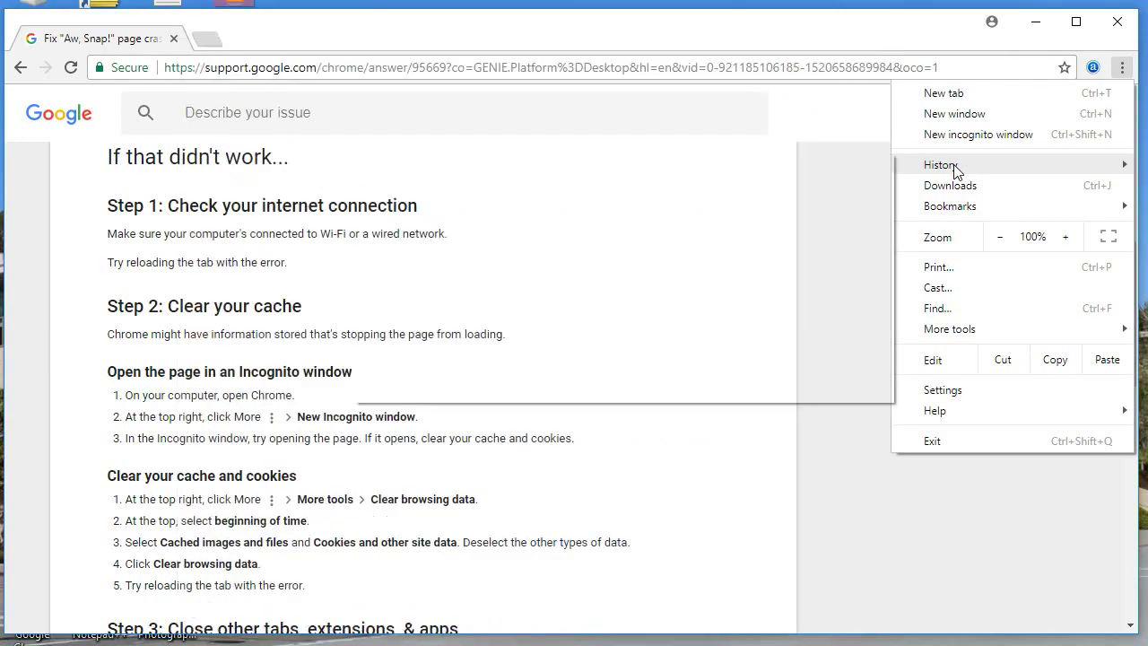
{"action": "mouse_move", "coordinate": [958, 168]}
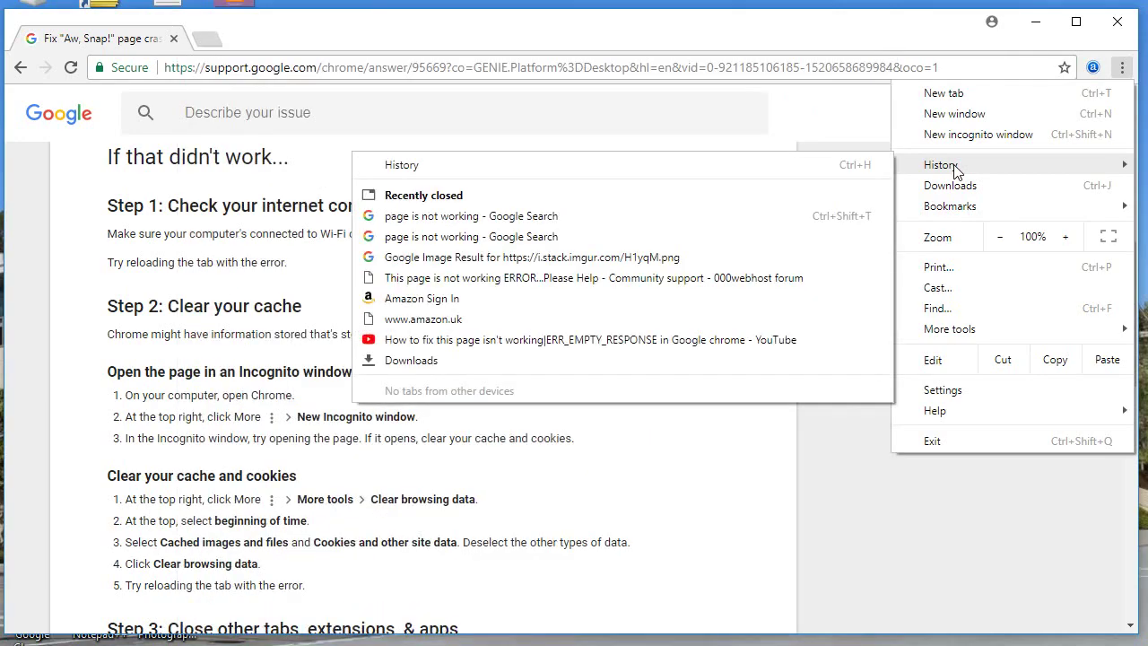
{"action": "left_click", "coordinate": [414, 169]}
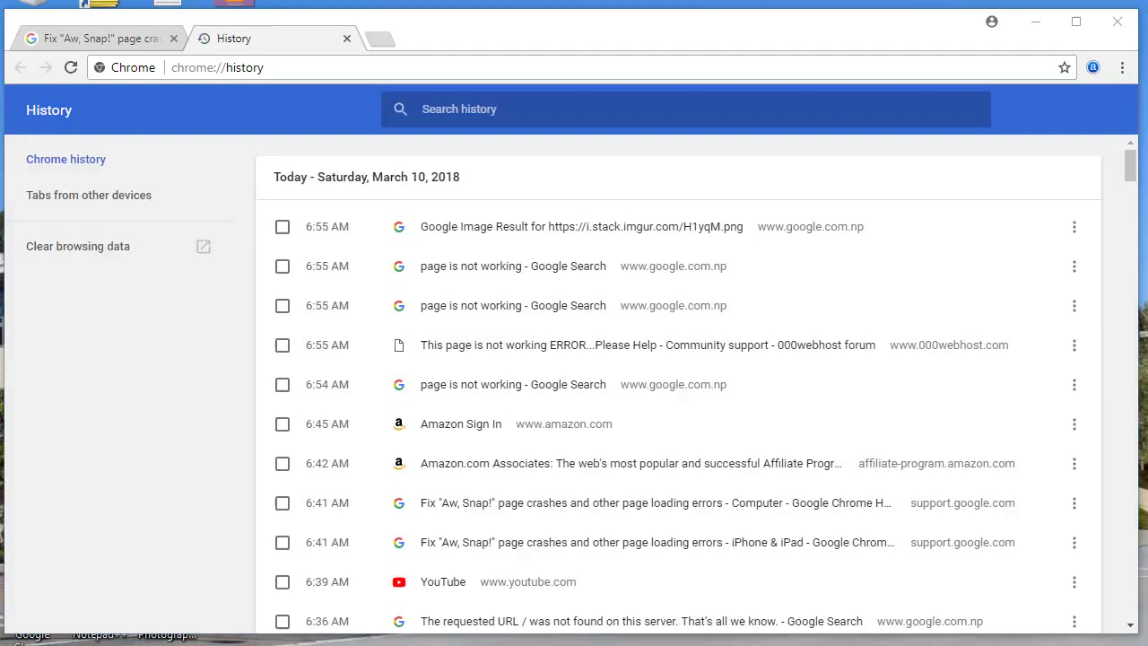
{"action": "left_click", "coordinate": [72, 252]}
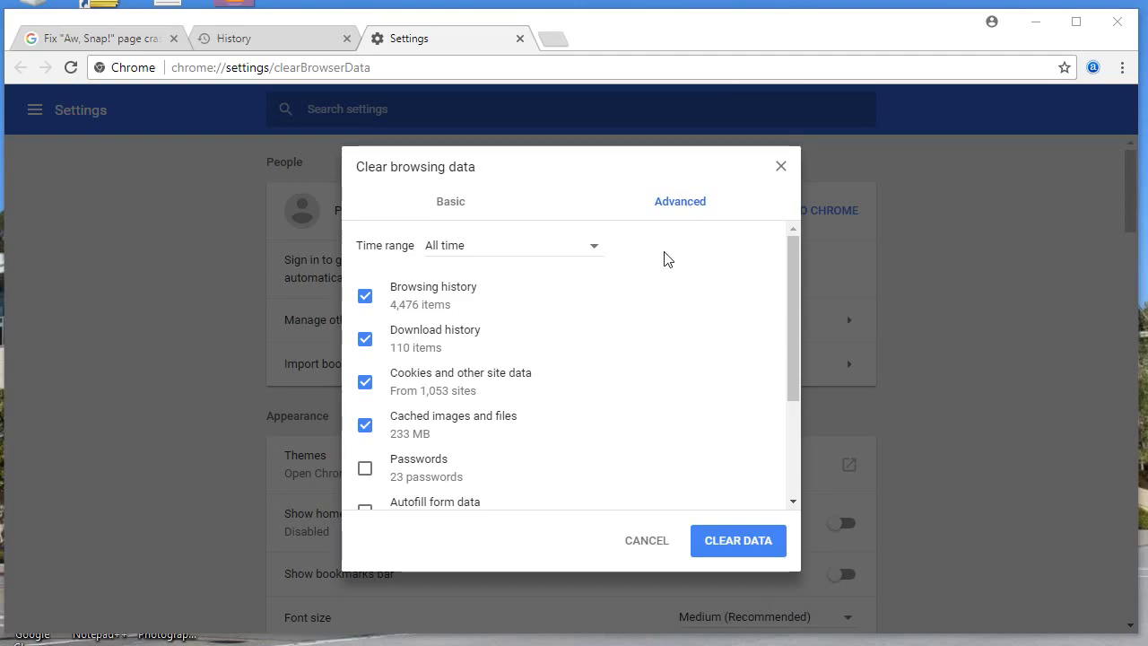
{"action": "left_click", "coordinate": [593, 248]}
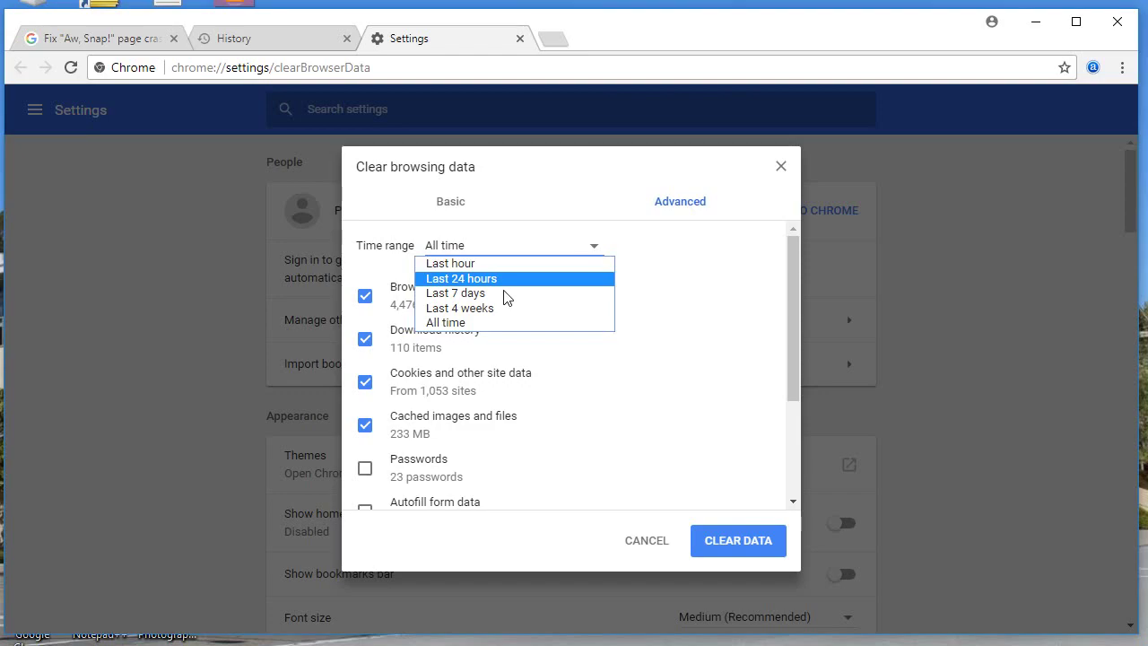
{"action": "left_click", "coordinate": [454, 325]}
Tick passwords, autofill, content settings, hosted app data and media licenses, then clear the data.
{"action": "scroll", "coordinate": [403, 438], "scroll_direction": "down", "scroll_amount": 2}
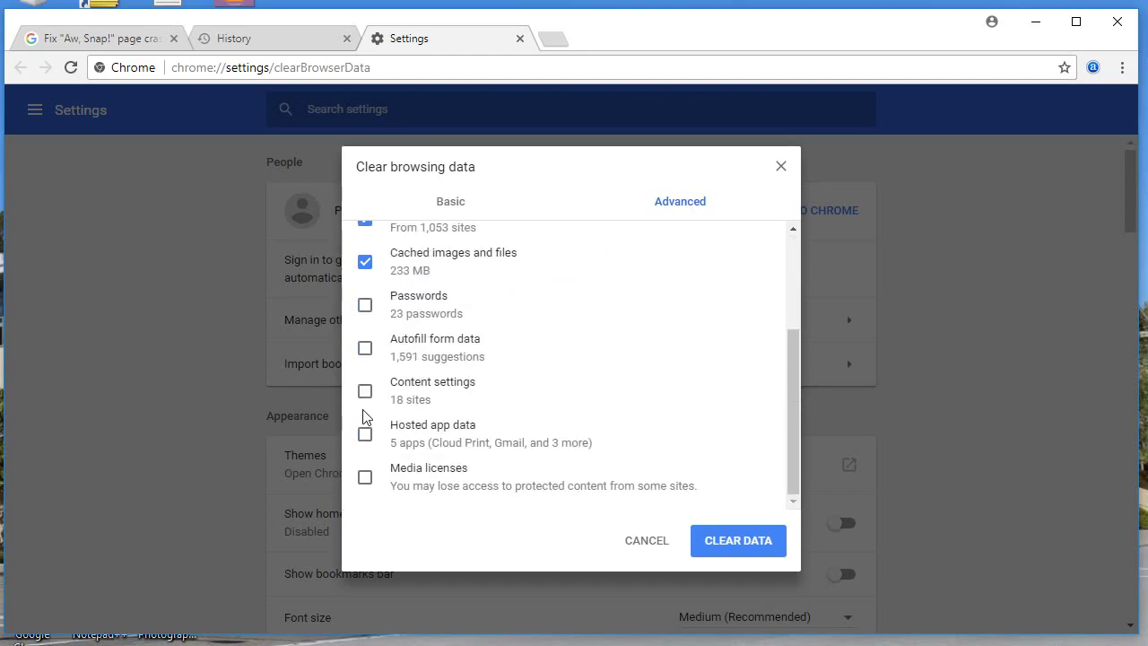
{"action": "left_click_drag", "start_coordinate": [365, 305], "coordinate": [365, 348]}
{"action": "left_click", "coordinate": [365, 348]}
{"action": "left_click", "coordinate": [365, 391]}
{"action": "left_click", "coordinate": [365, 435]}
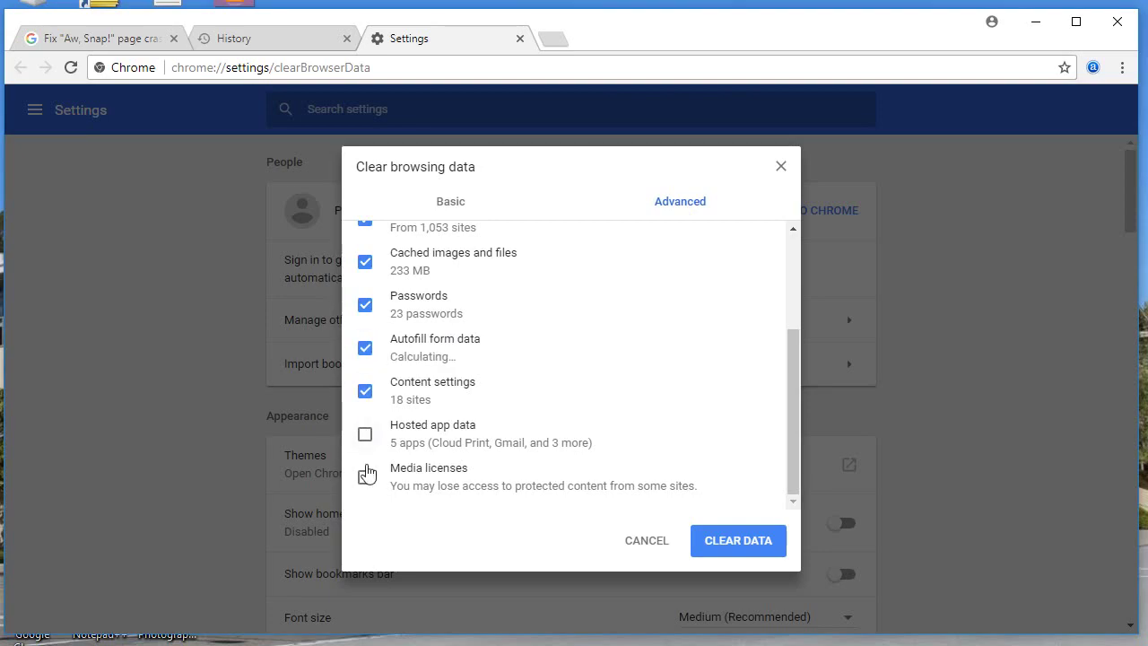
{"action": "left_click", "coordinate": [365, 475]}
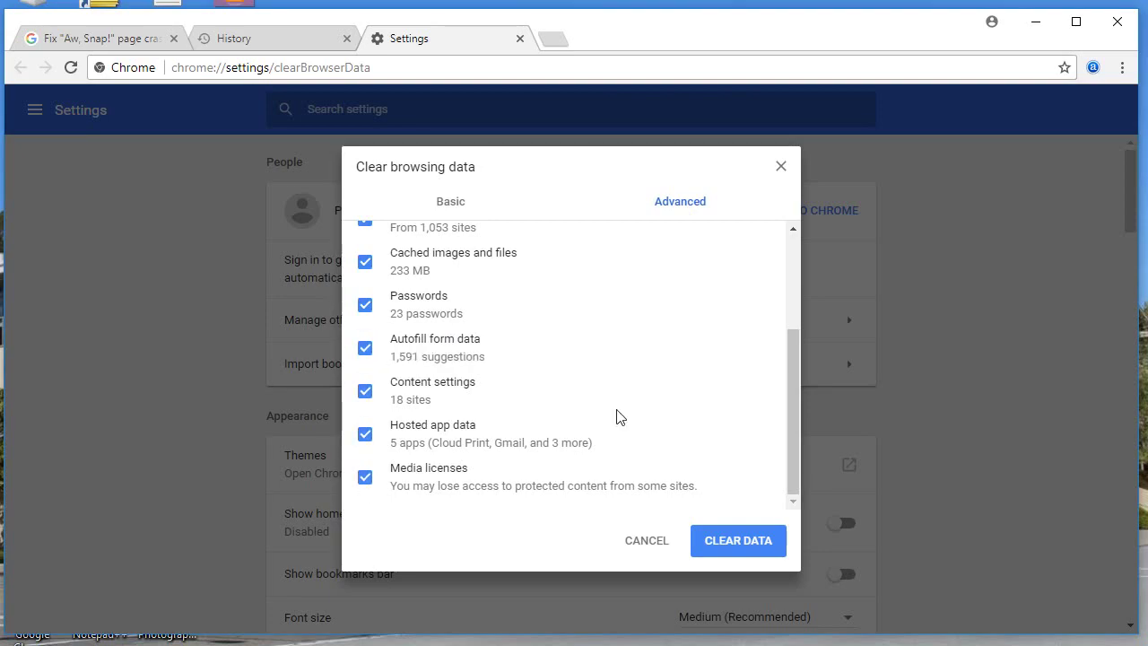
{"action": "scroll", "coordinate": [628, 367], "scroll_direction": "up", "scroll_amount": 3}
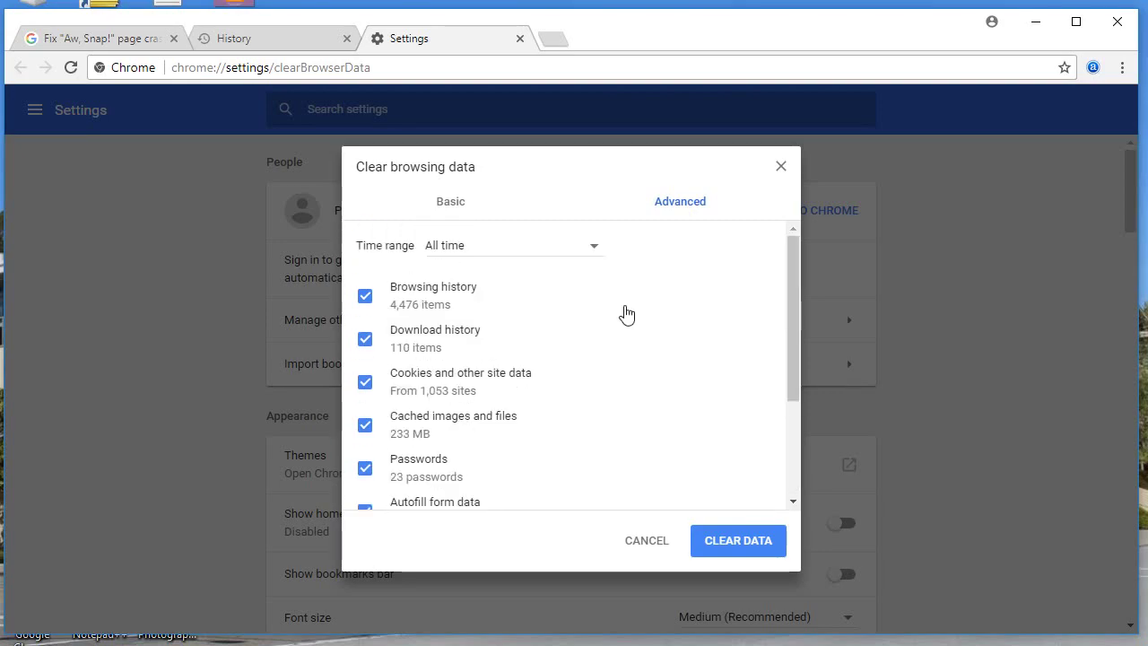
{"action": "scroll", "coordinate": [625, 313], "scroll_direction": "down", "scroll_amount": 3}
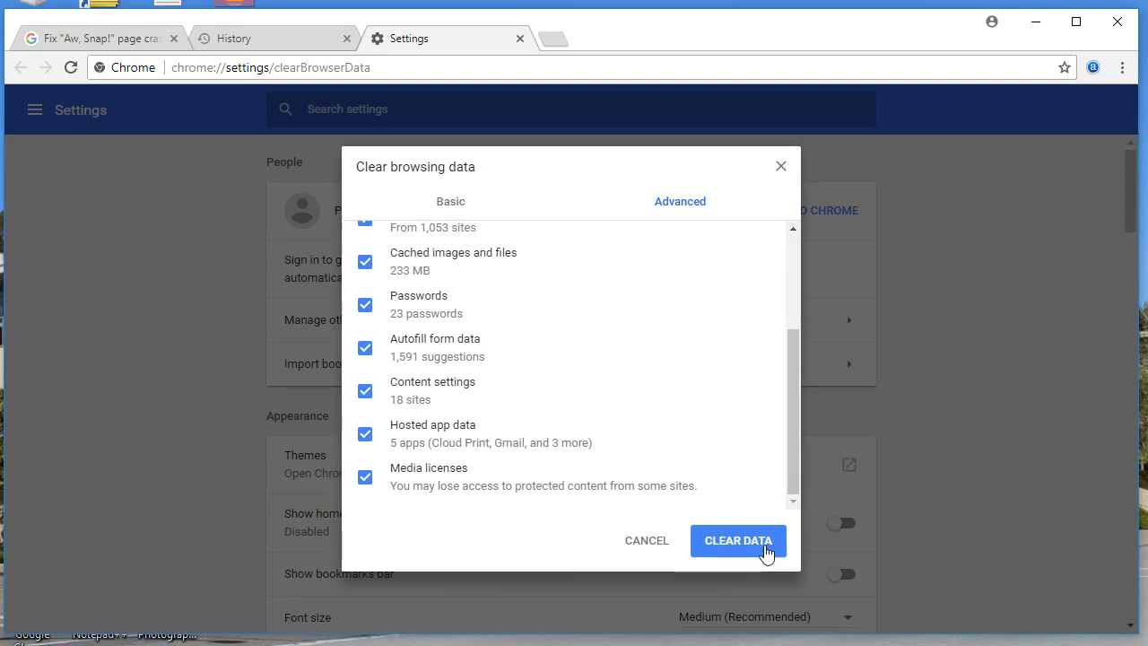
{"action": "left_click", "coordinate": [781, 166]}
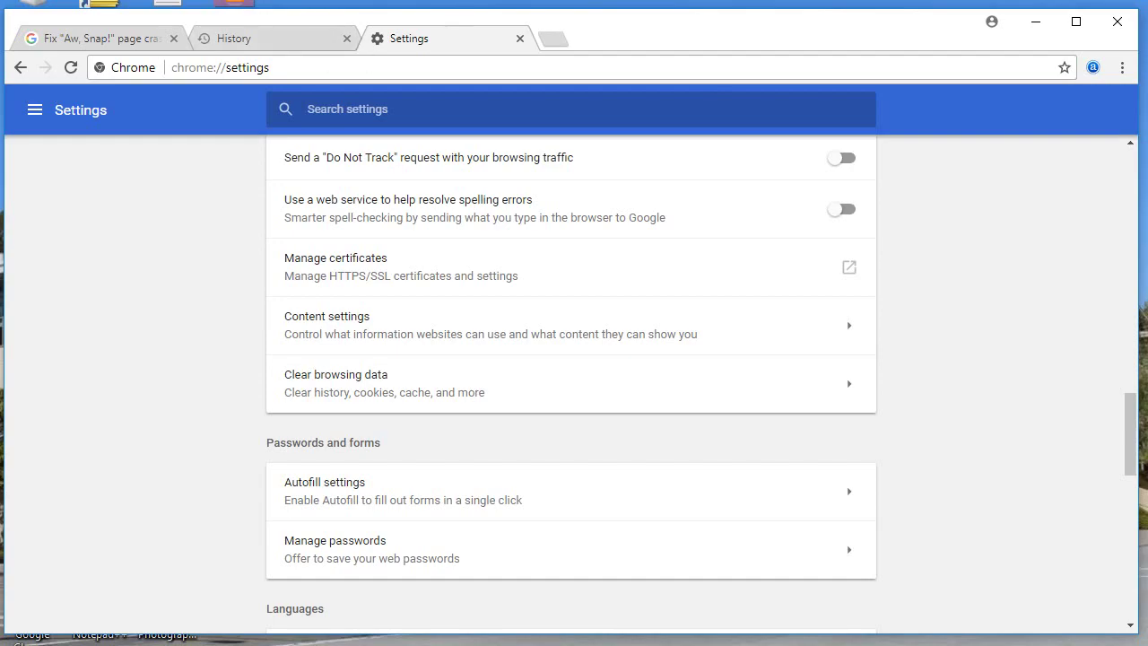
{"action": "key", "text": "ctrl+1"}
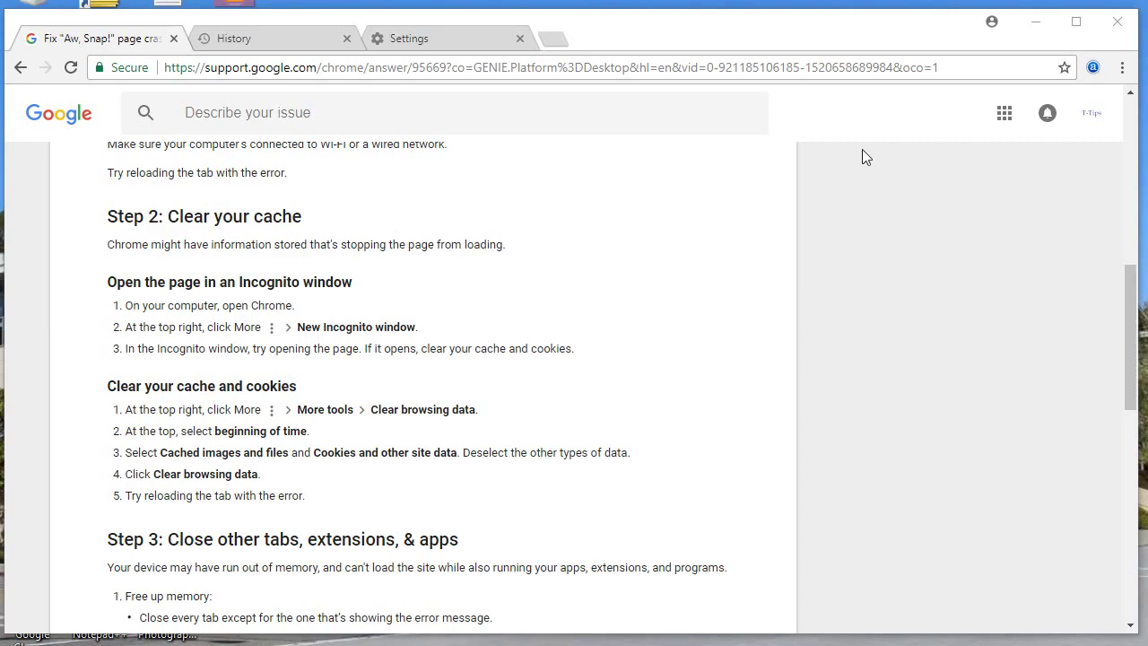
Open a new incognito window and move it slightly aside.
{"action": "left_click", "coordinate": [1122, 69]}
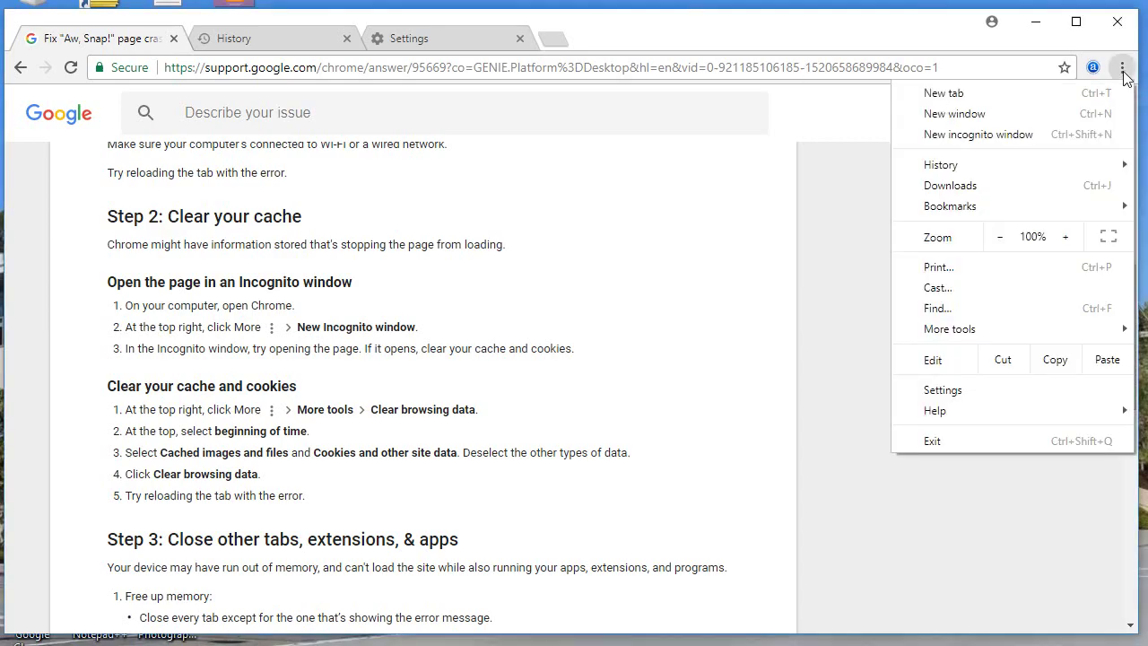
{"action": "left_click", "coordinate": [977, 135]}
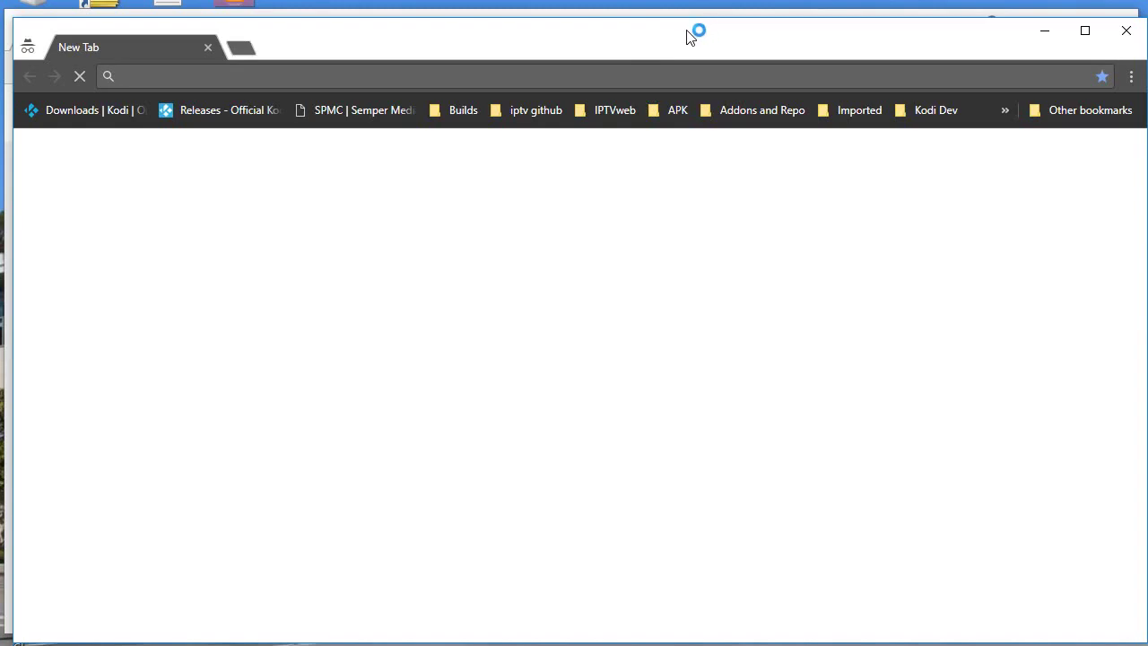
{"action": "left_click_drag", "start_coordinate": [694, 33], "coordinate": [681, 30]}
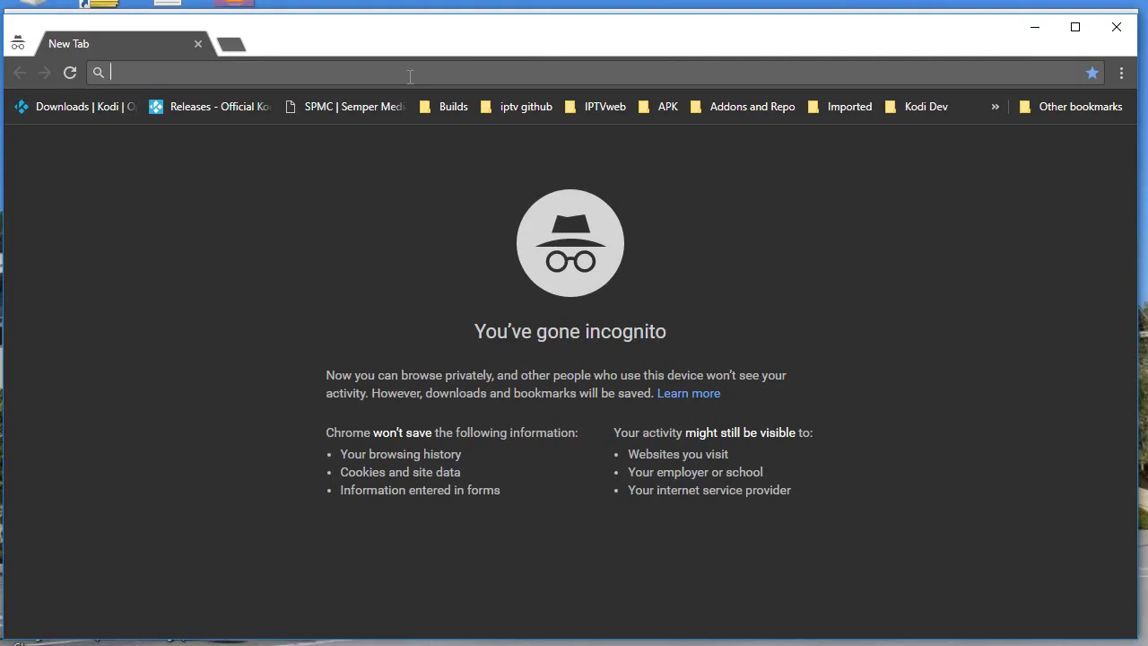
{"action": "left_click_drag", "start_coordinate": [538, 41], "coordinate": [604, 44]}
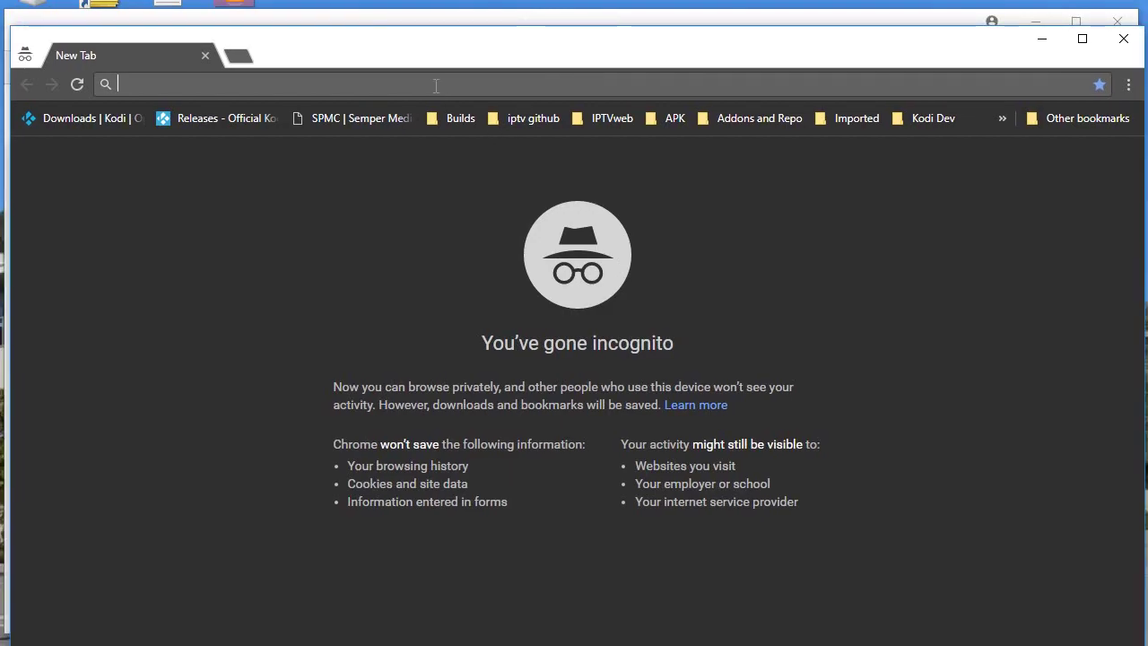
Close the incognito window, returning to the regular window with the support article.
{"action": "left_click", "coordinate": [1129, 85]}
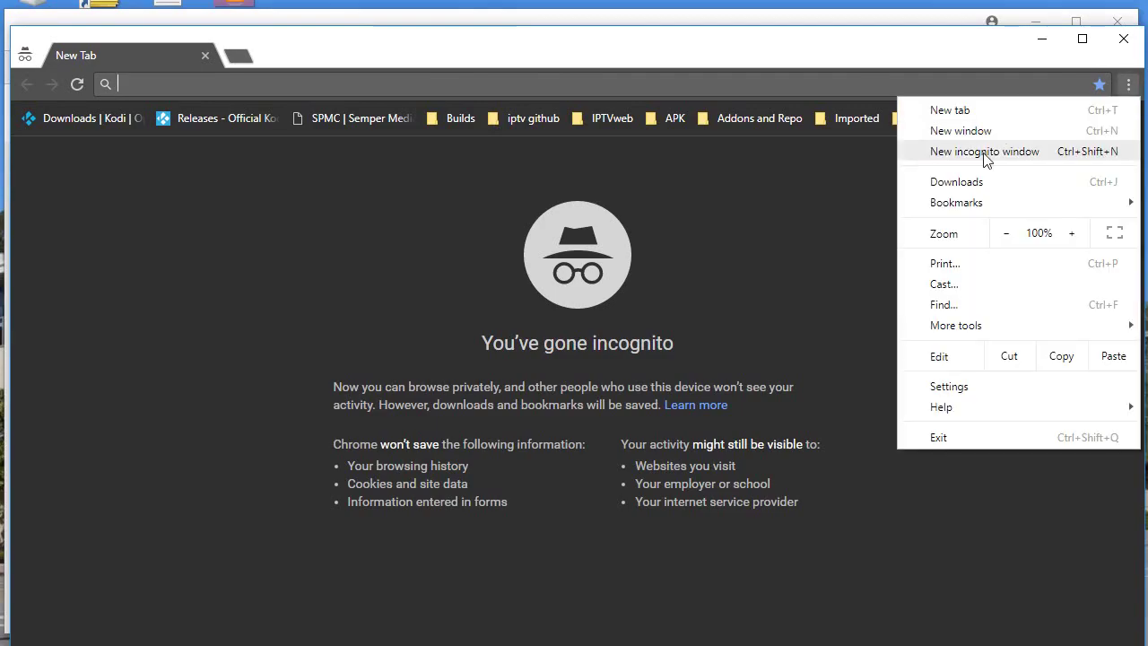
{"action": "left_click", "coordinate": [780, 176]}
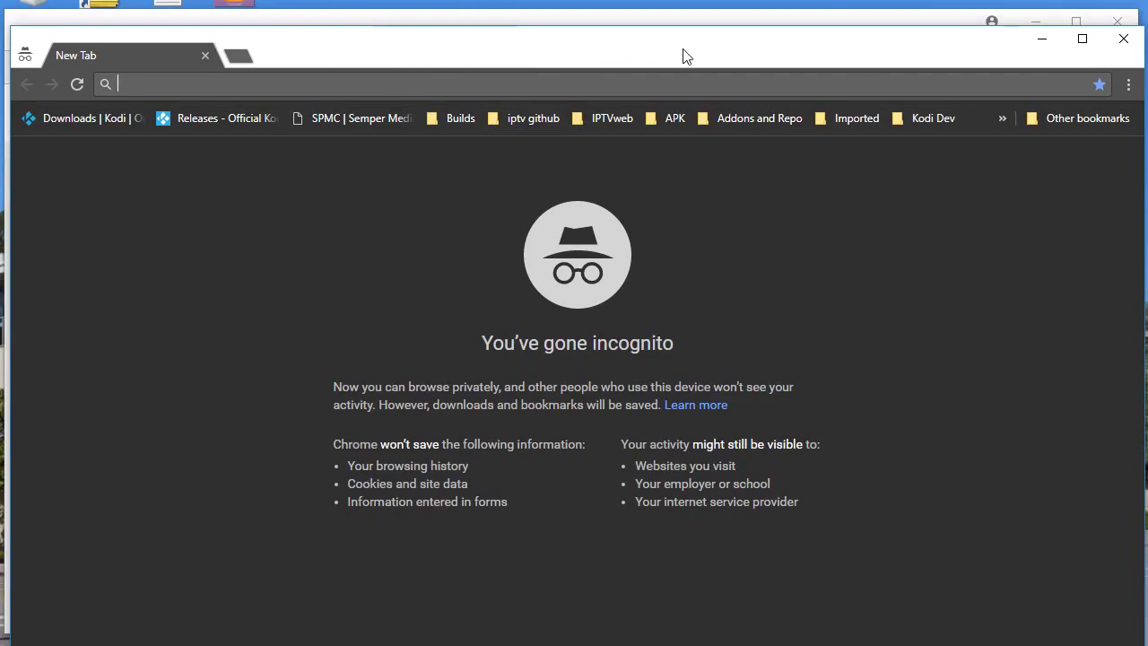
{"action": "left_click_drag", "start_coordinate": [719, 53], "coordinate": [694, 59]}
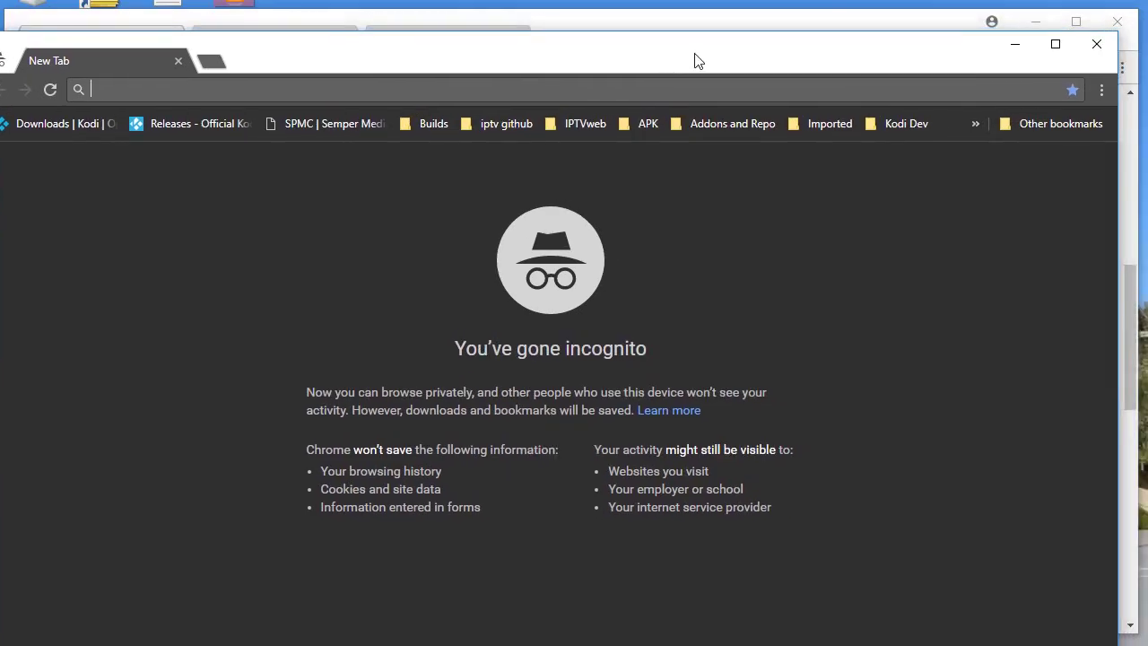
{"action": "left_click", "coordinate": [1101, 49]}
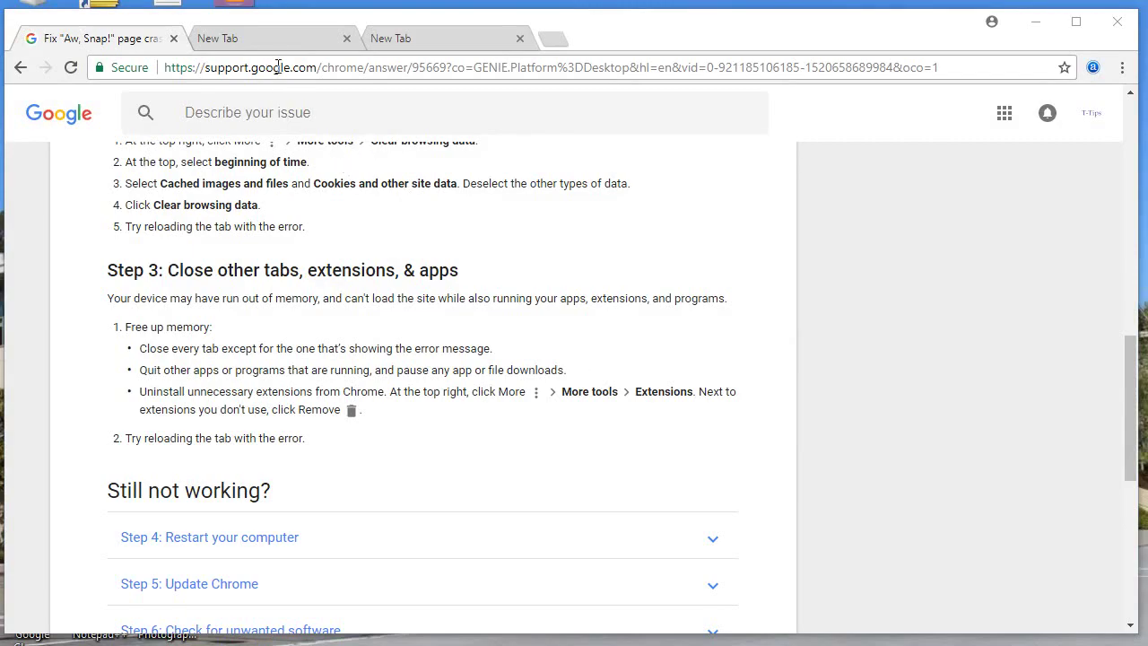
Close the two extra New Tab tabs, review the five enabled extensions, then close Extensions.
{"action": "left_click", "coordinate": [519, 39]}
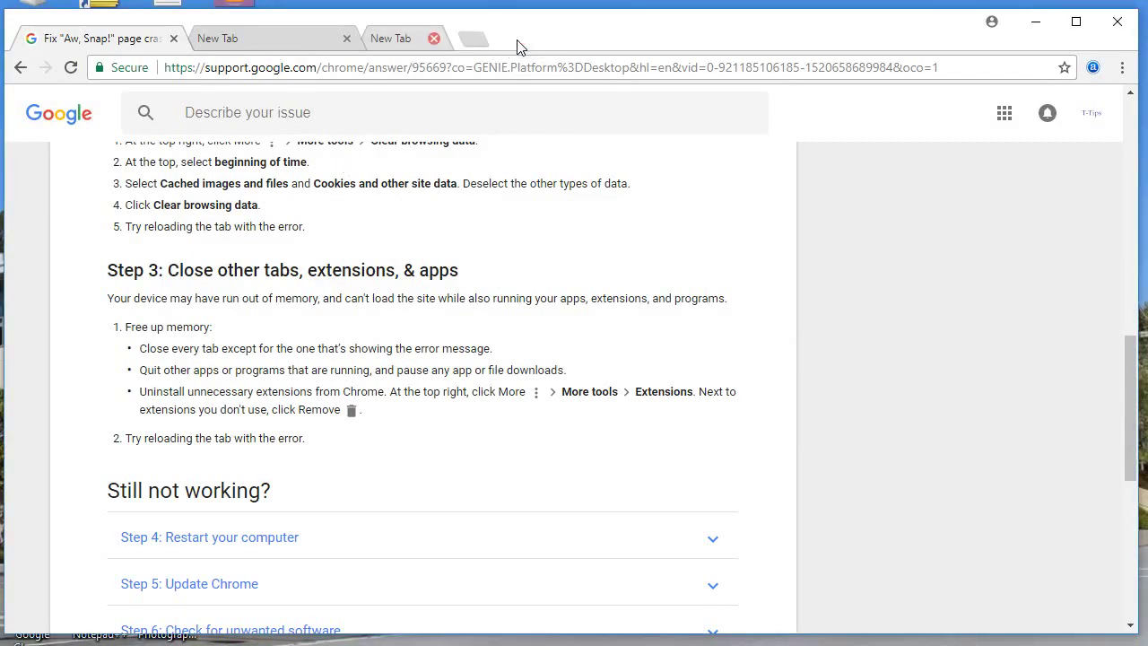
{"action": "left_click", "coordinate": [347, 39]}
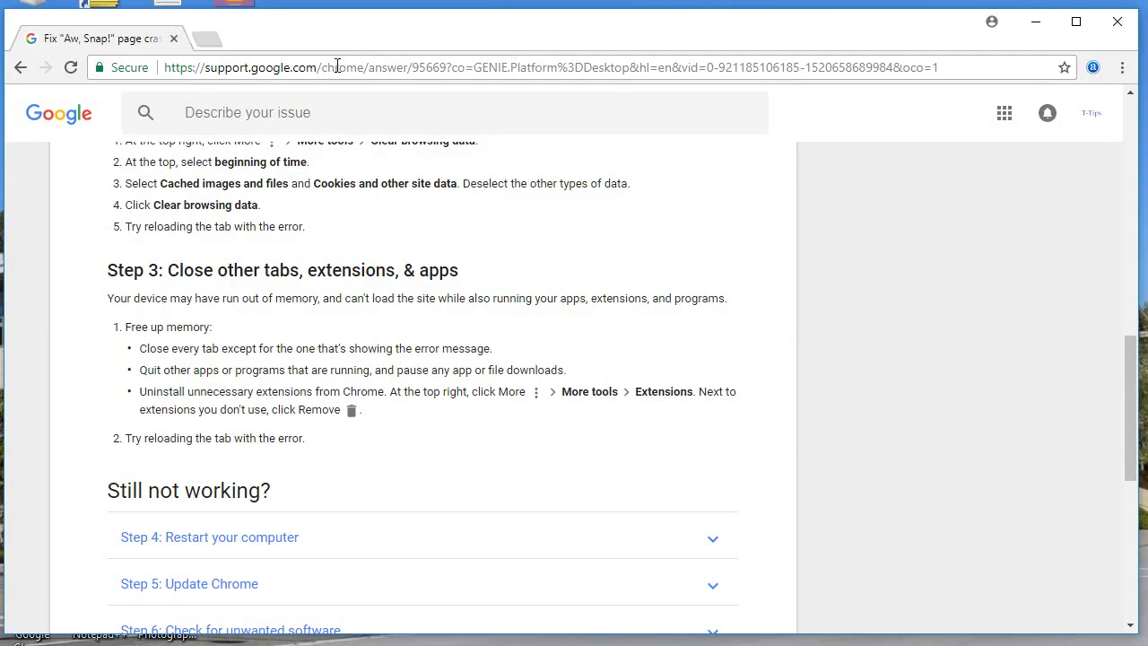
{"action": "left_click", "coordinate": [1122, 67]}
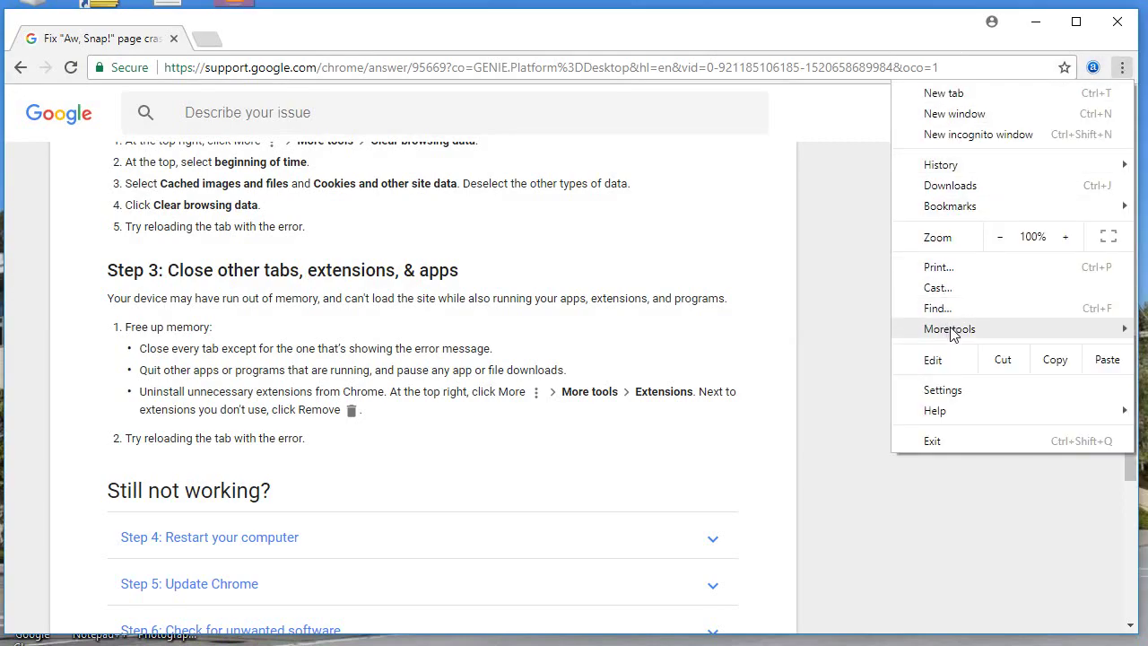
{"action": "mouse_move", "coordinate": [950, 329]}
{"action": "left_click", "coordinate": [708, 402]}
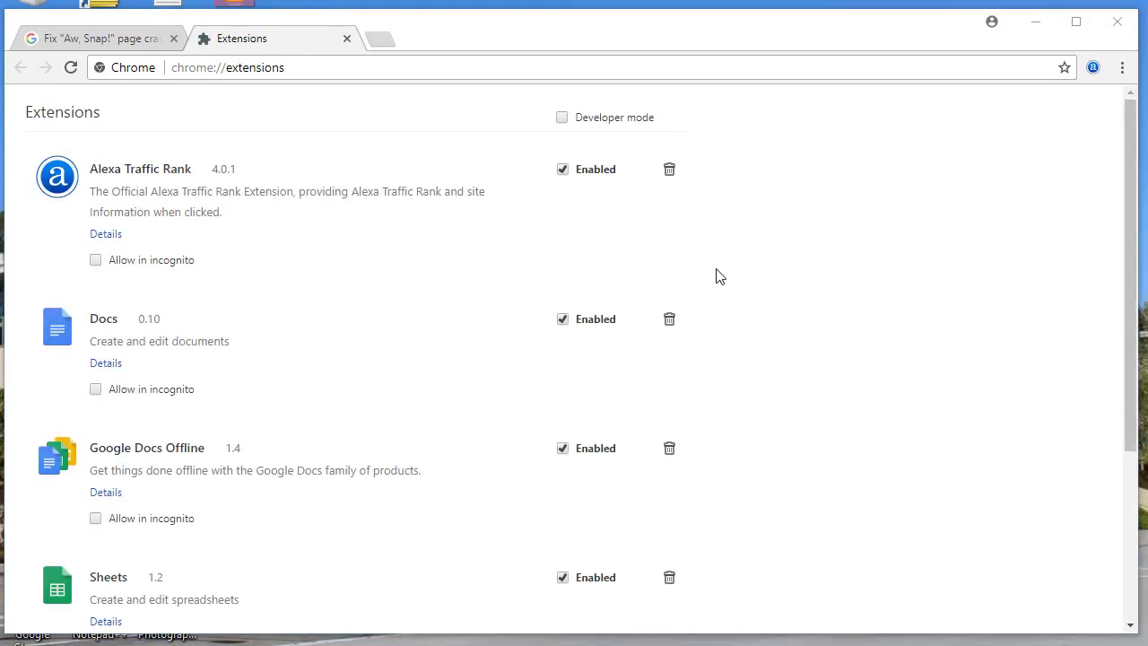
{"action": "scroll", "coordinate": [717, 276], "scroll_direction": "down", "scroll_amount": 3}
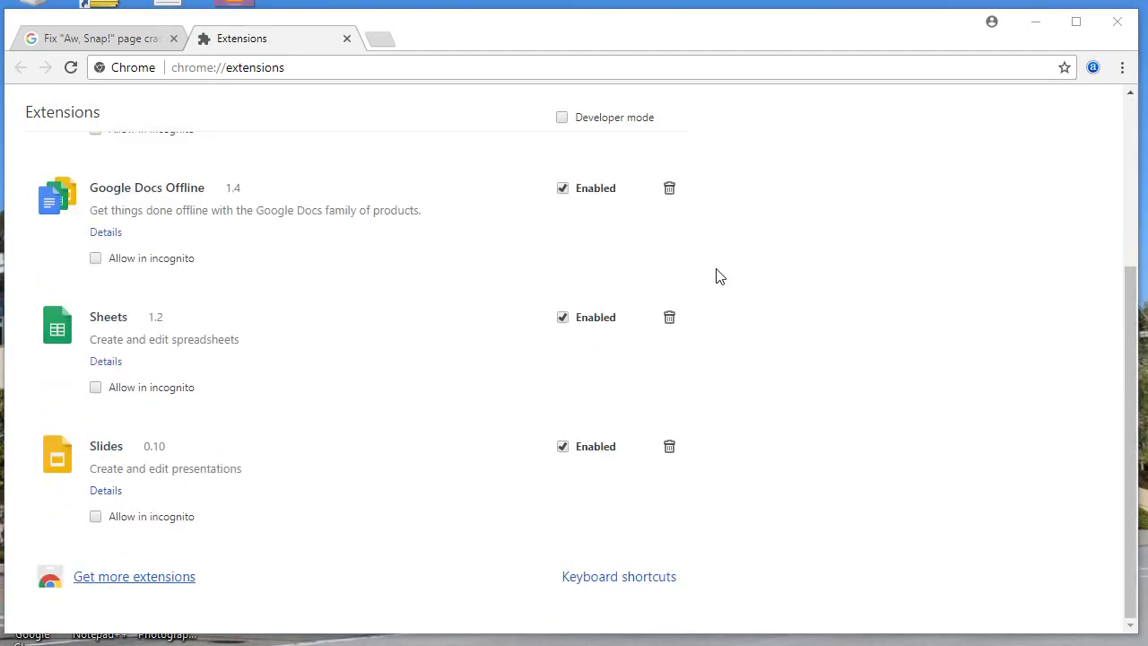
{"action": "scroll", "coordinate": [717, 275], "scroll_direction": "up", "scroll_amount": 3}
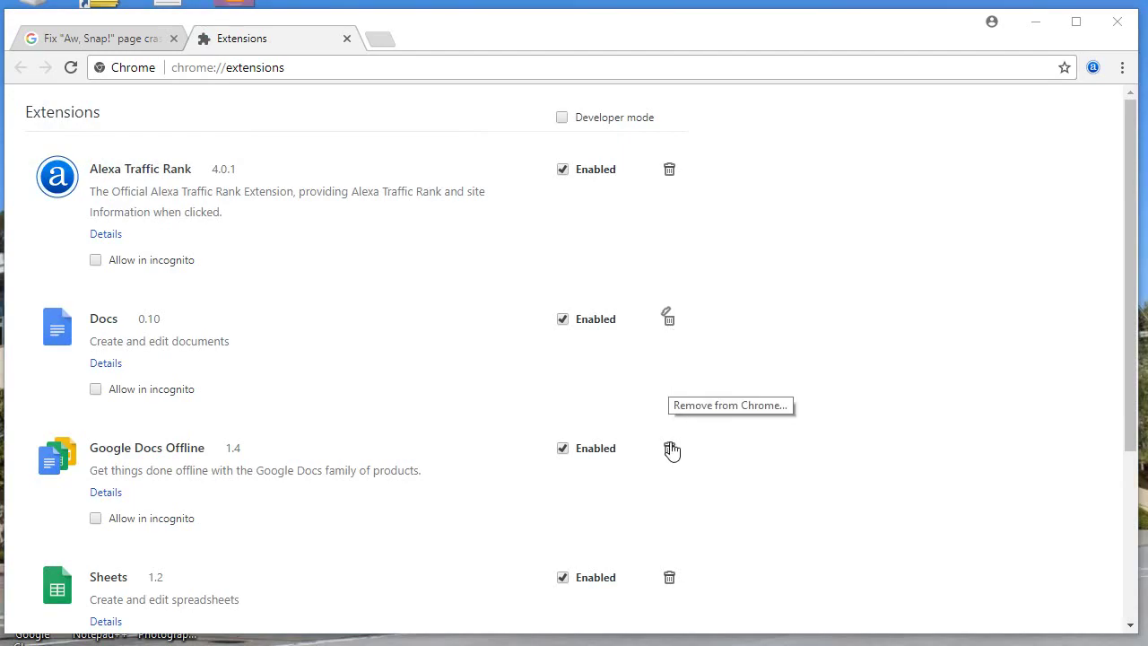
{"action": "scroll", "coordinate": [691, 494], "scroll_direction": "down", "scroll_amount": 3}
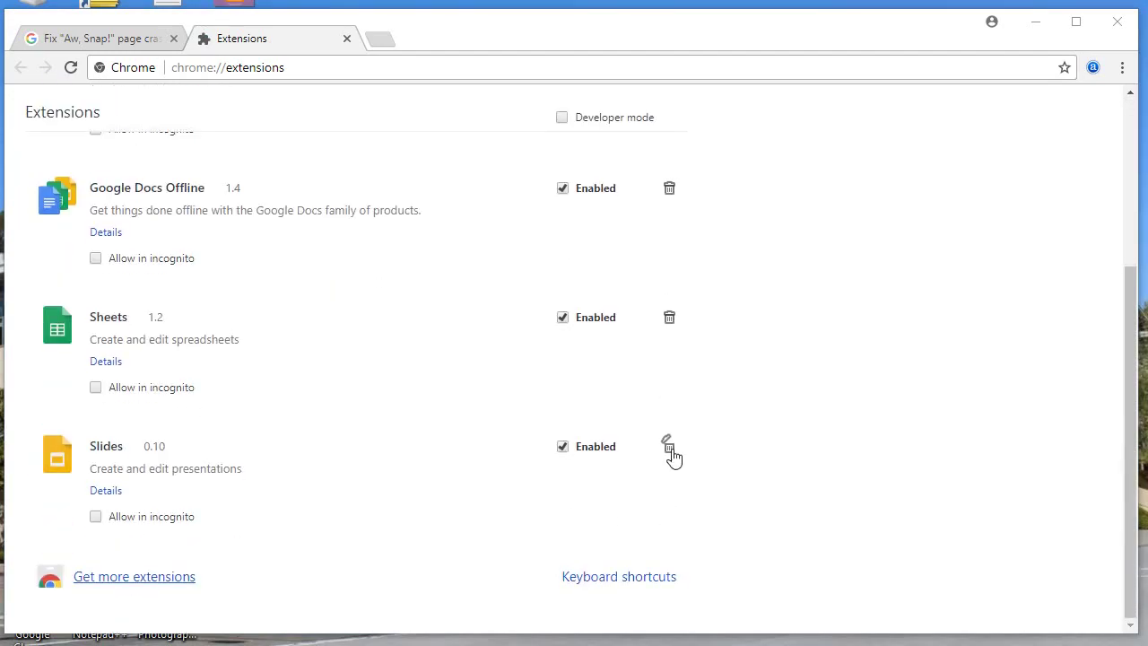
{"action": "scroll", "coordinate": [672, 455], "scroll_direction": "up", "scroll_amount": 3}
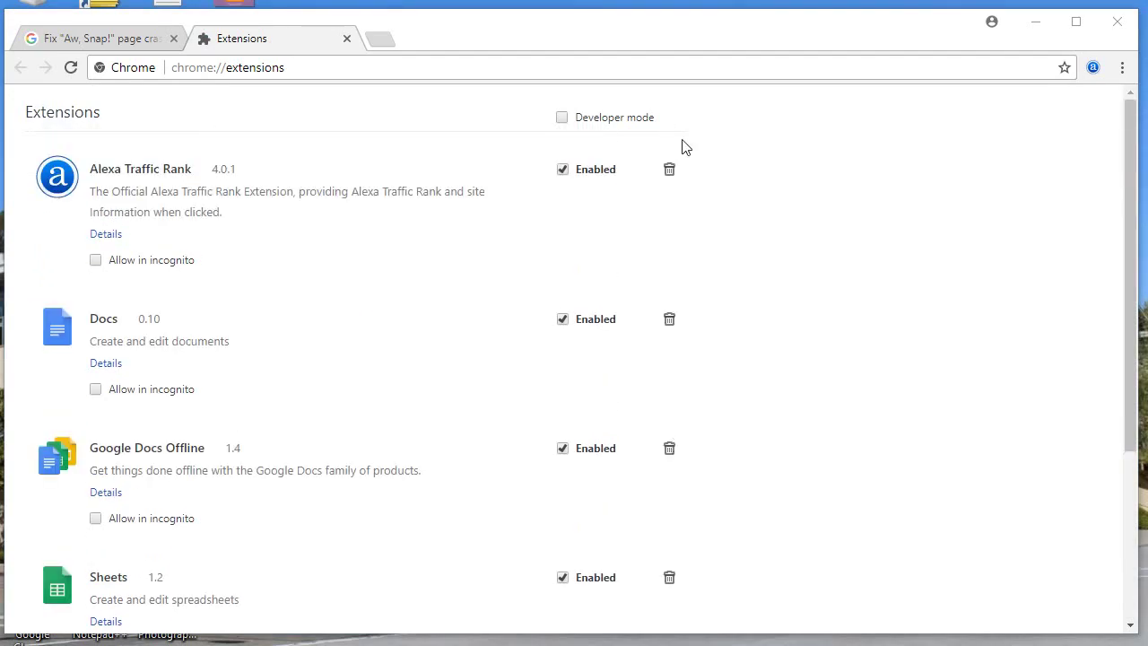
{"action": "left_click", "coordinate": [347, 40]}
Open Chrome Settings in a new tab and expand its Advanced section.
{"action": "left_click", "coordinate": [222, 41]}
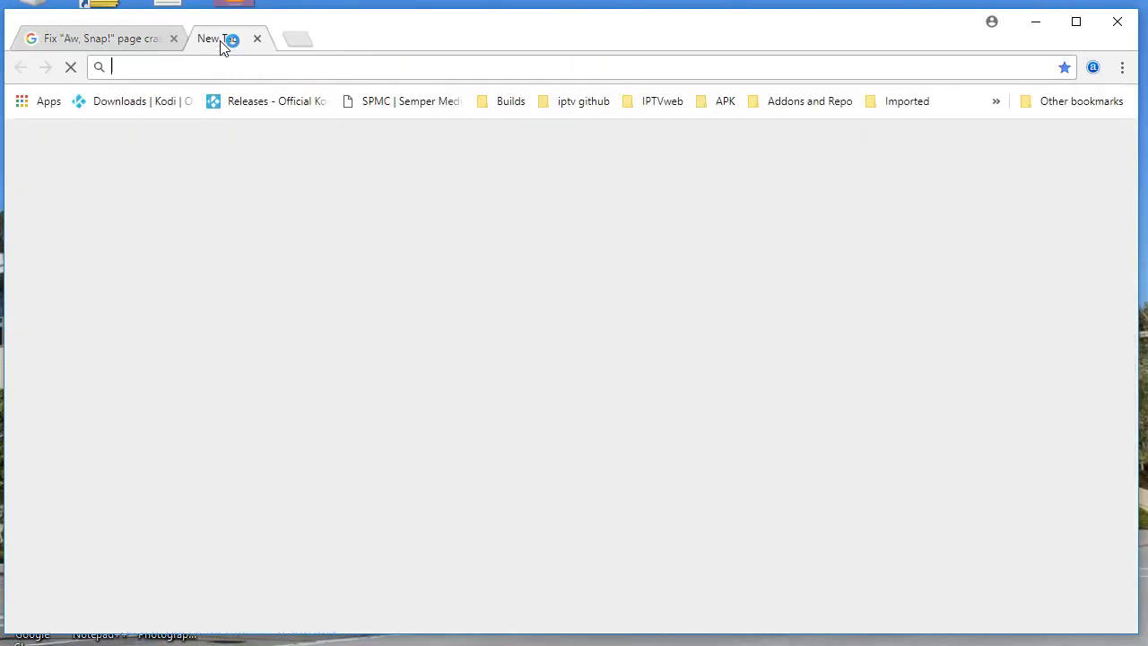
{"action": "left_click", "coordinate": [1121, 67]}
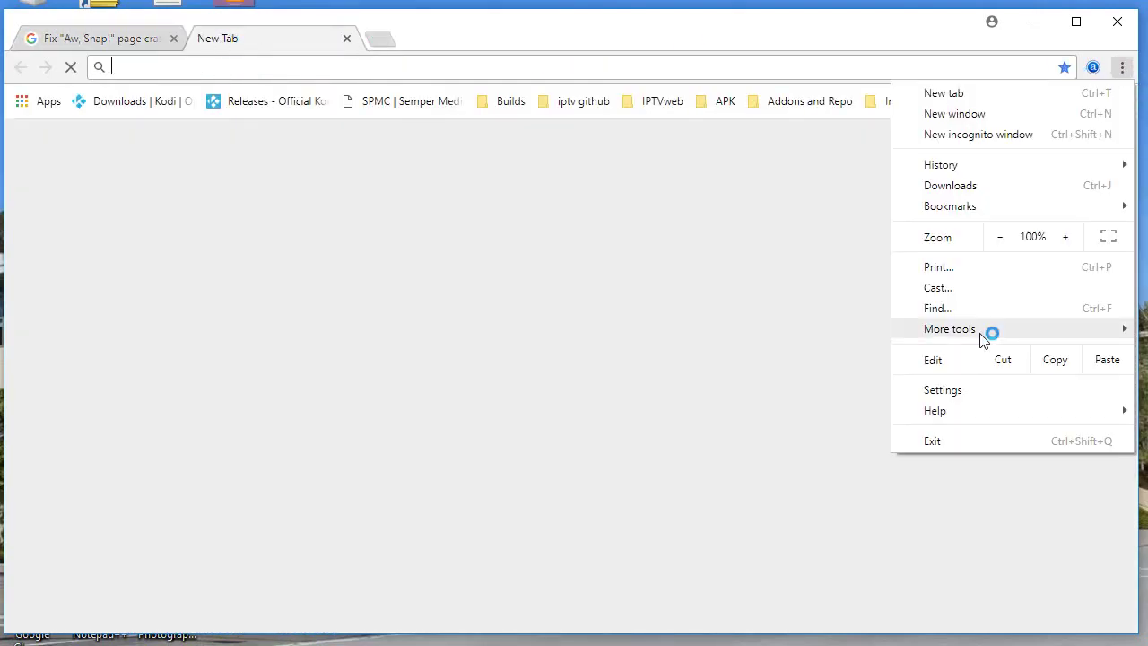
{"action": "left_click", "coordinate": [943, 390]}
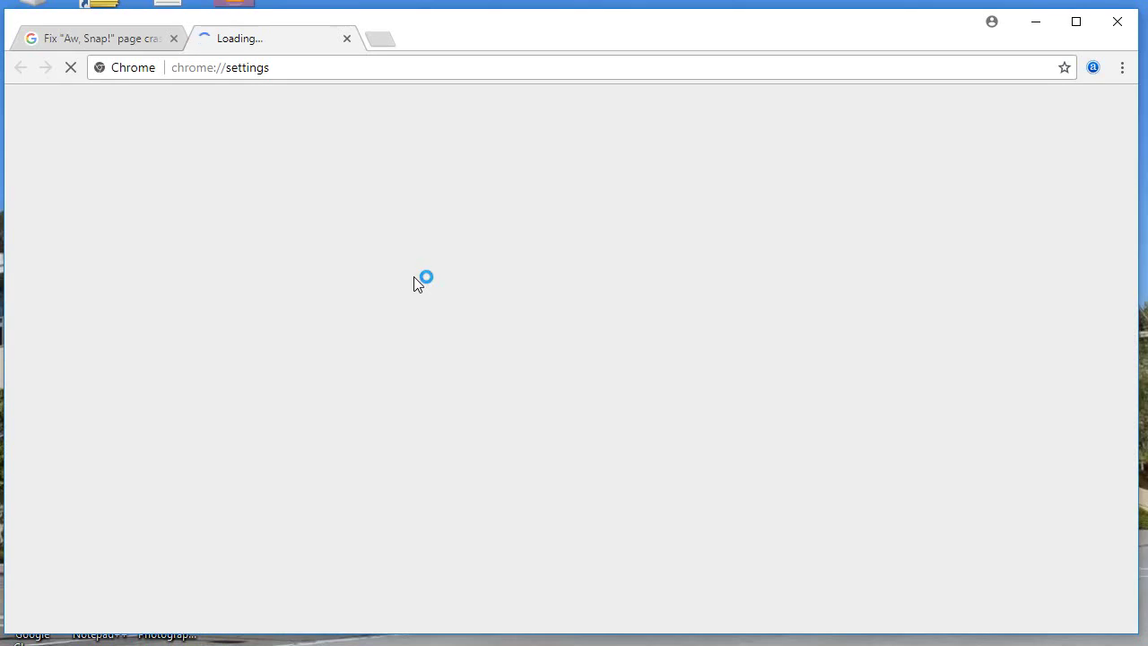
{"action": "scroll", "coordinate": [413, 276], "scroll_direction": "down", "scroll_amount": 10}
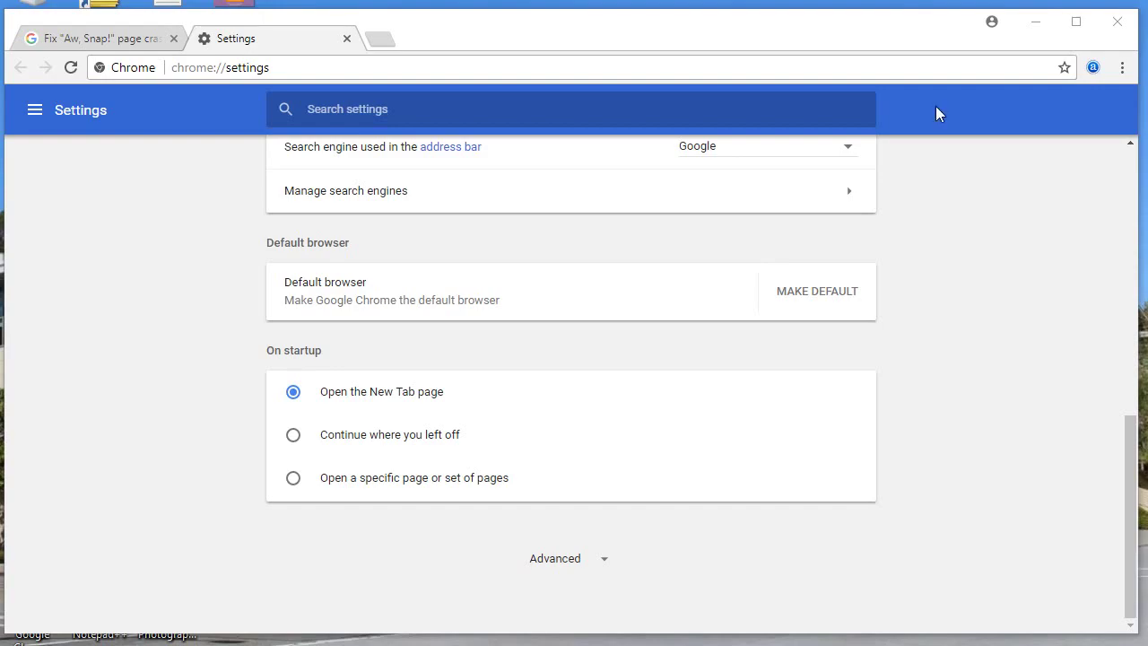
{"action": "left_click", "coordinate": [581, 566]}
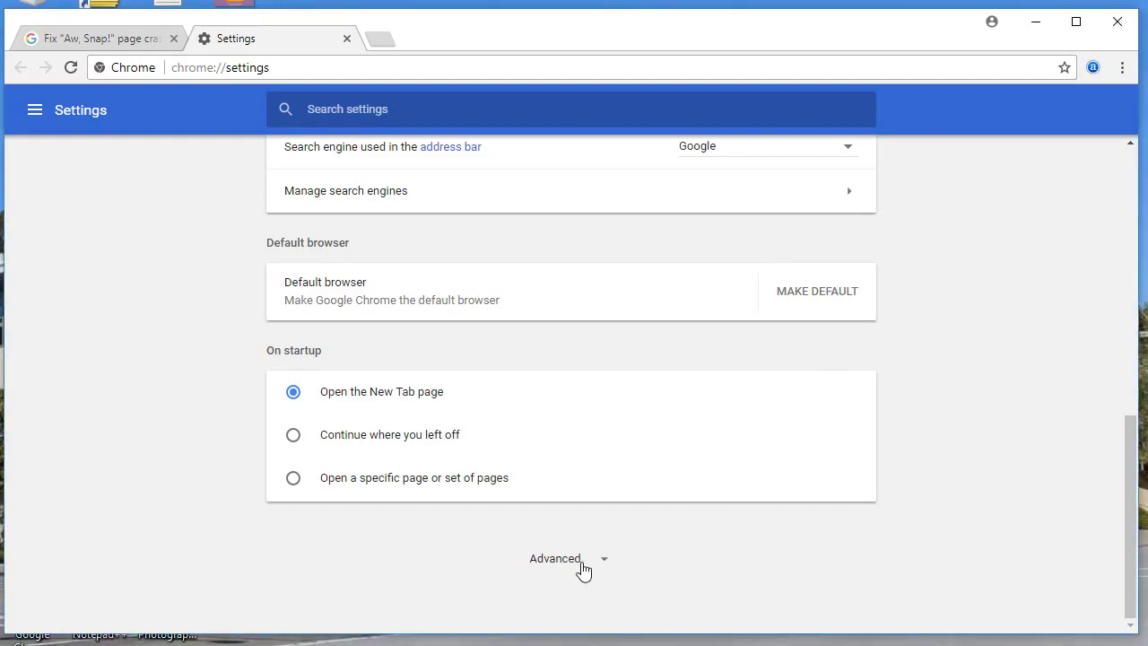
{"action": "scroll", "coordinate": [583, 560], "scroll_direction": "down", "scroll_amount": 7}
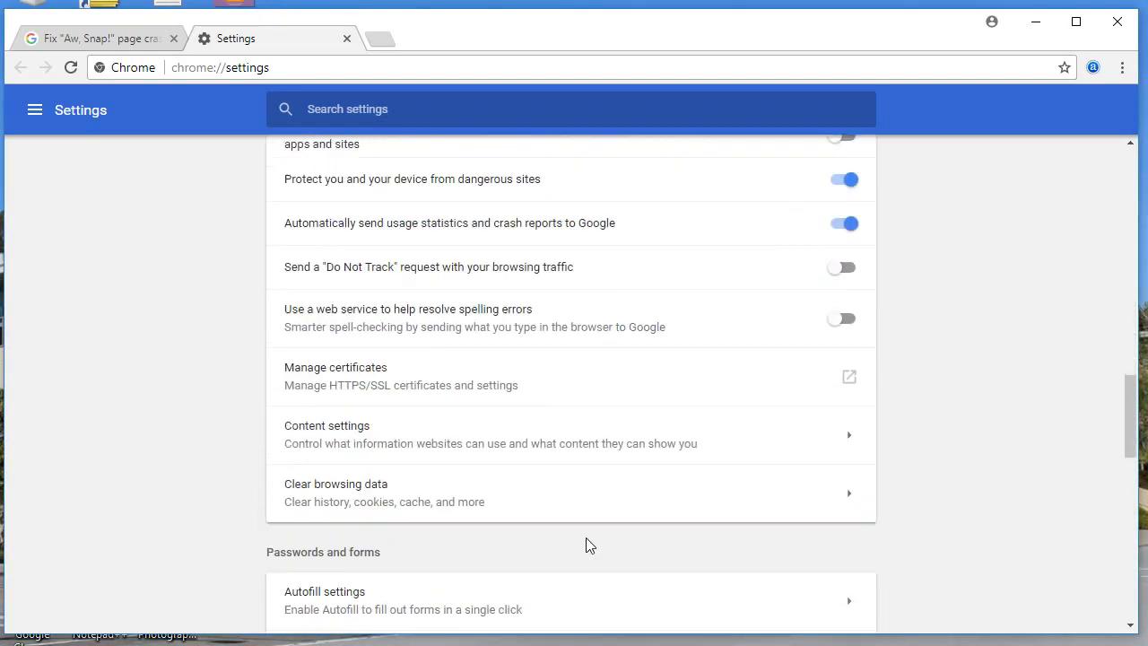
{"action": "scroll", "coordinate": [584, 545], "scroll_direction": "down", "scroll_amount": 10}
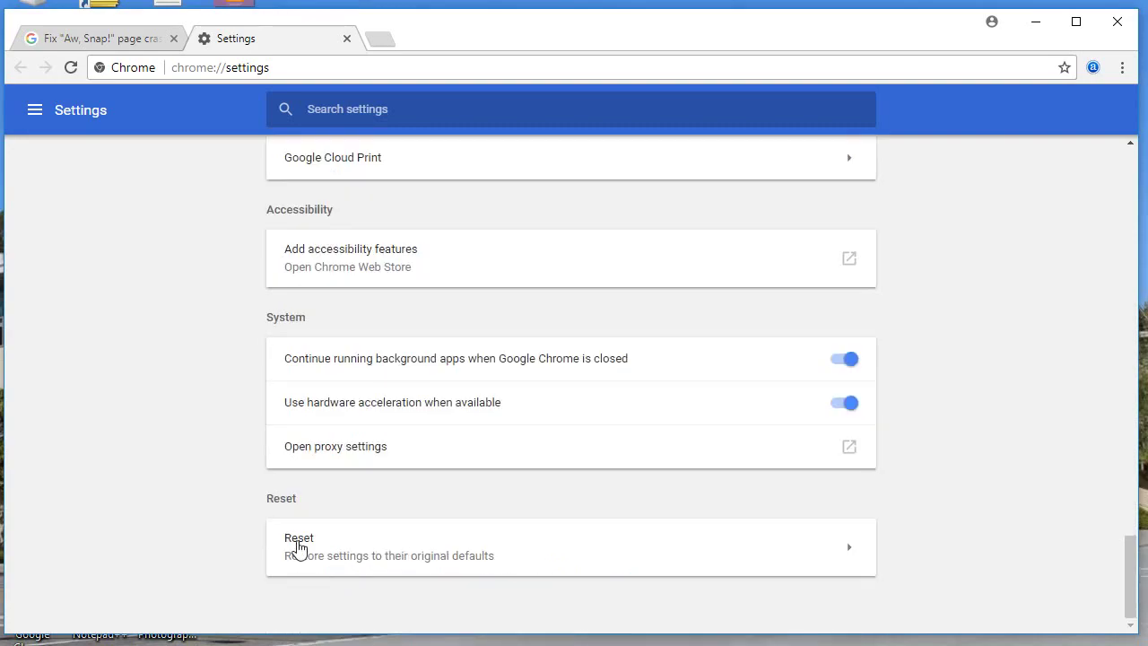
Open the 'Restore settings to their original defaults' dialog, dismiss it without resetting, and close Settings.
{"action": "left_click", "coordinate": [34, 109]}
{"action": "scroll", "coordinate": [77, 269], "scroll_direction": "down", "scroll_amount": 2}
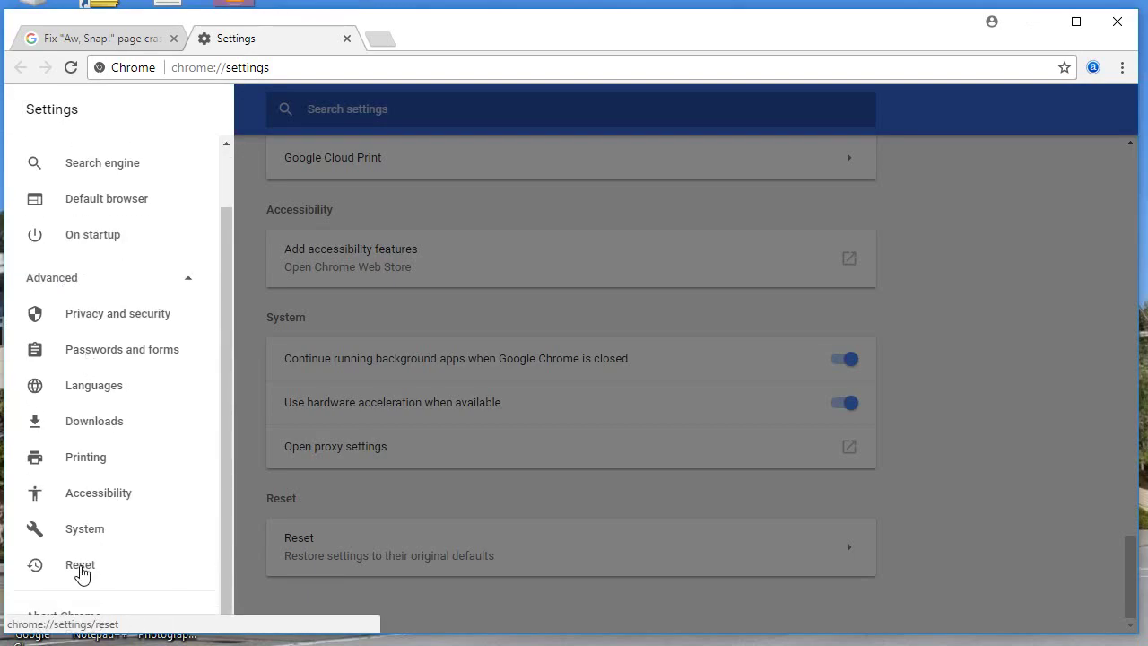
{"action": "left_click", "coordinate": [539, 591]}
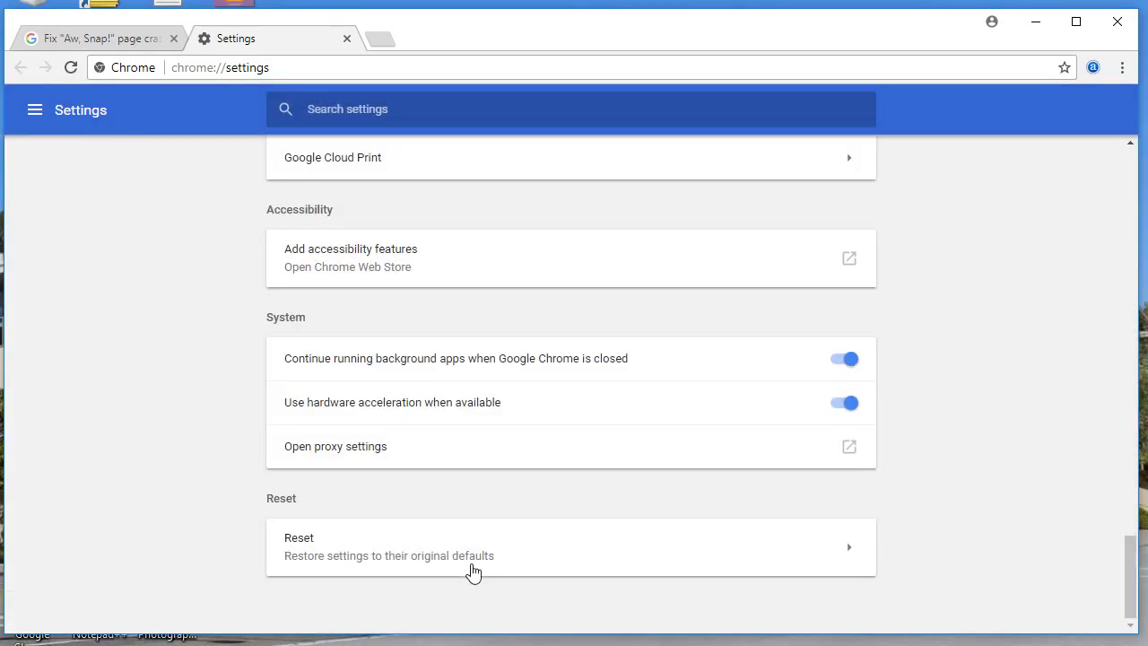
{"action": "left_click", "coordinate": [847, 551]}
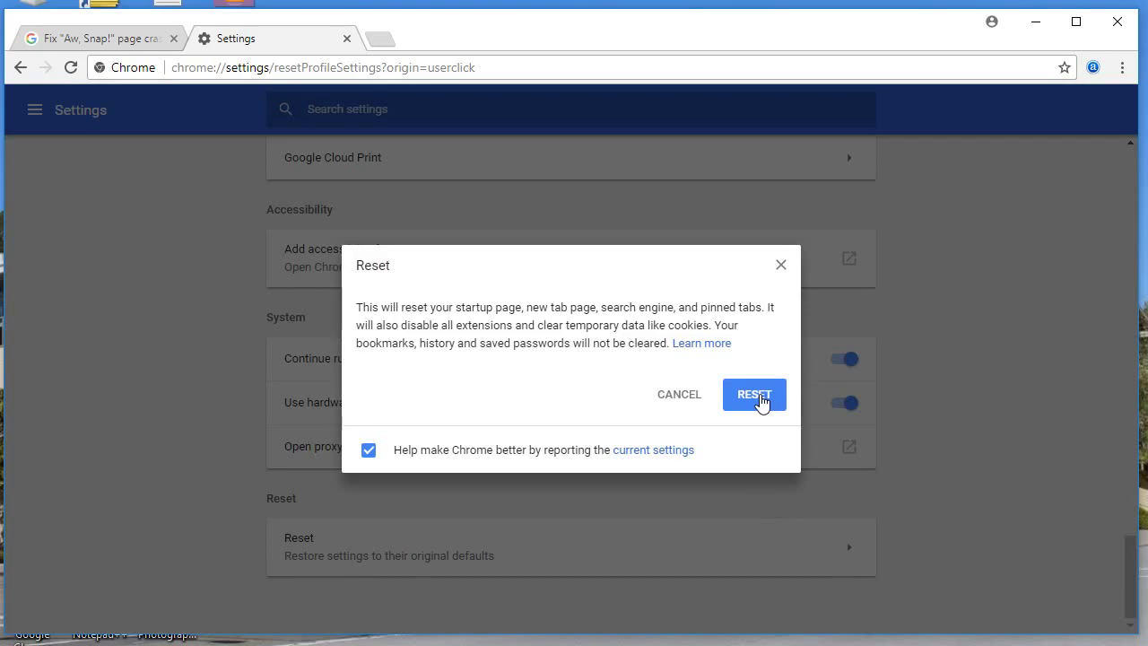
{"action": "left_click", "coordinate": [781, 267]}
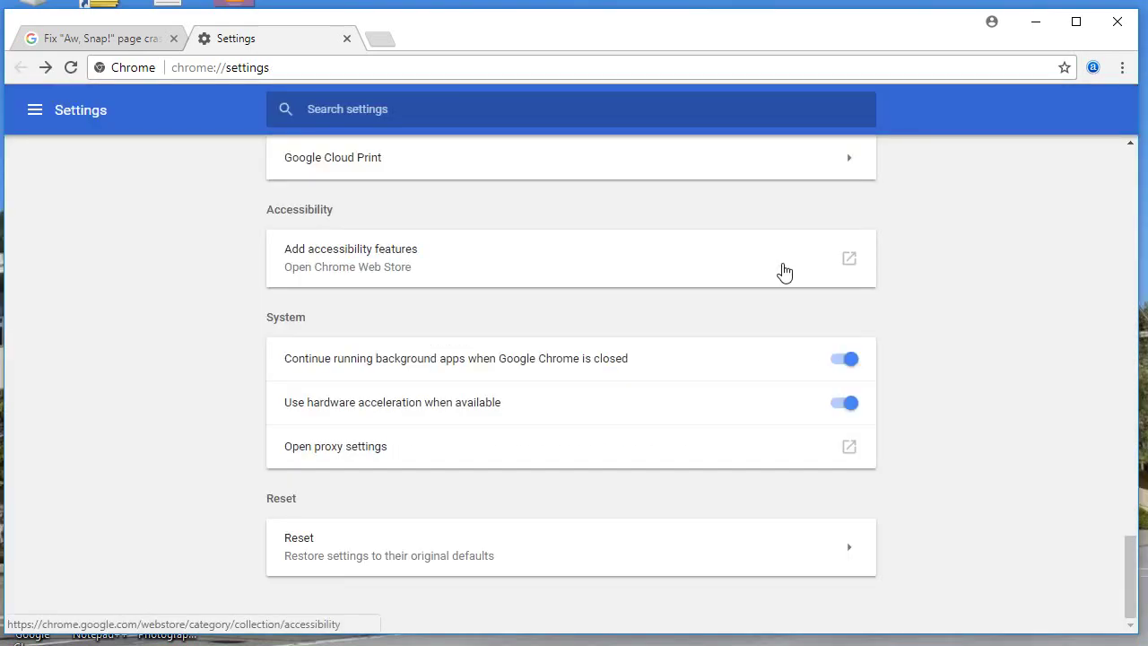
{"action": "left_click", "coordinate": [346, 37]}
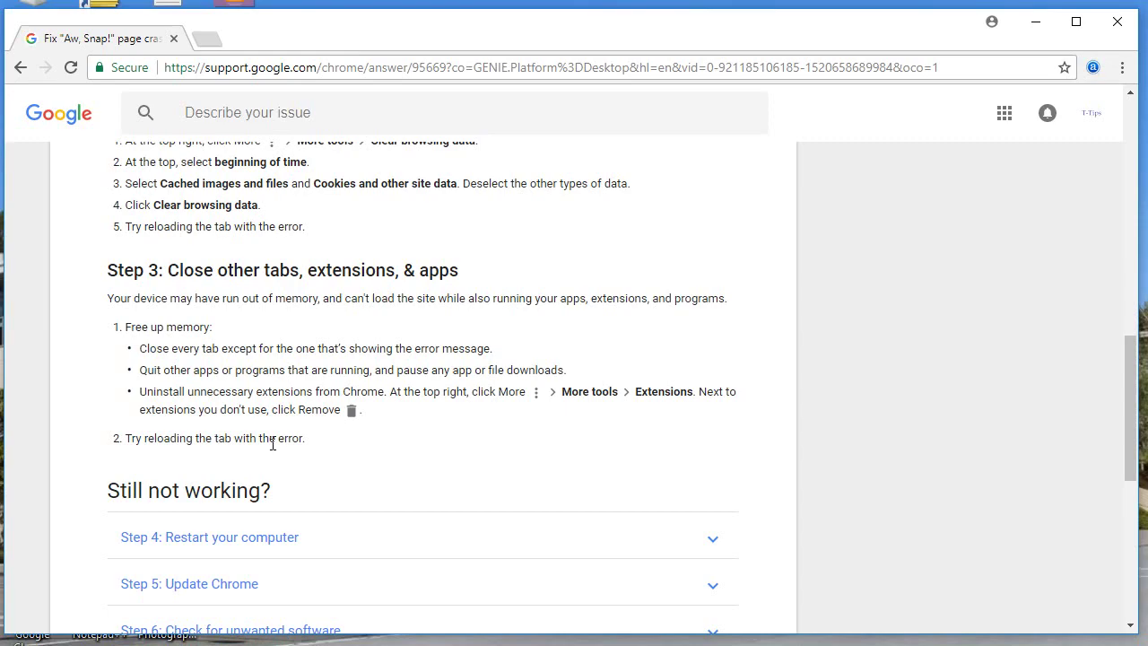
Open Chrome's Settings page from the three-dot menu in the third tab.
{"action": "scroll", "coordinate": [272, 444], "scroll_direction": "down", "scroll_amount": 6}
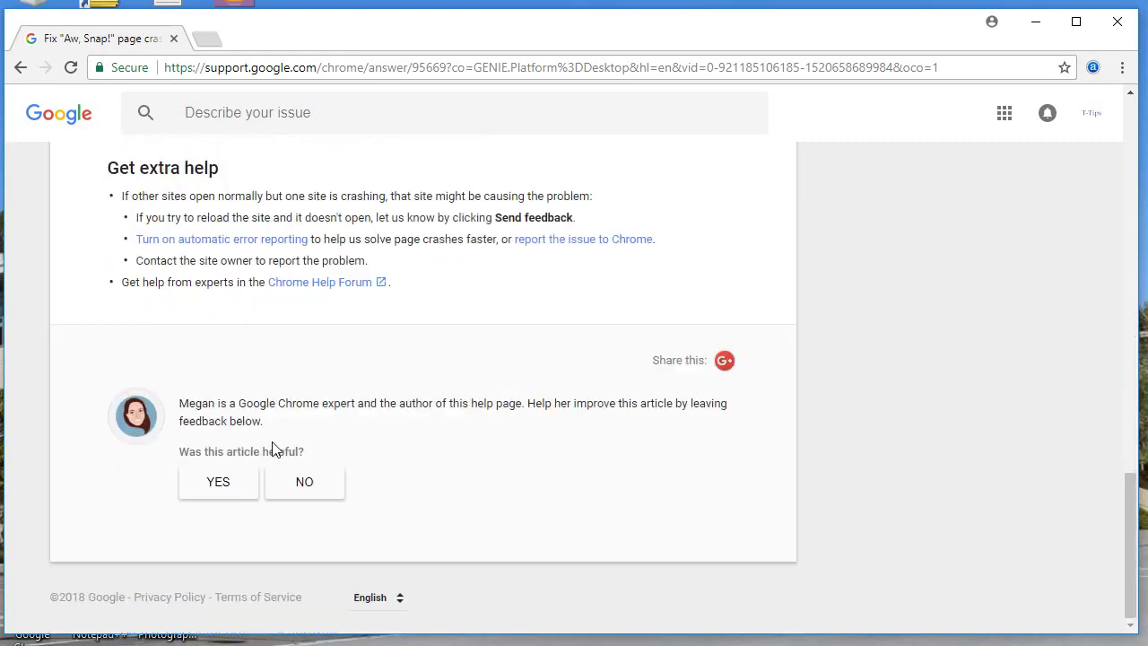
{"action": "scroll", "coordinate": [274, 448], "scroll_direction": "up", "scroll_amount": 4}
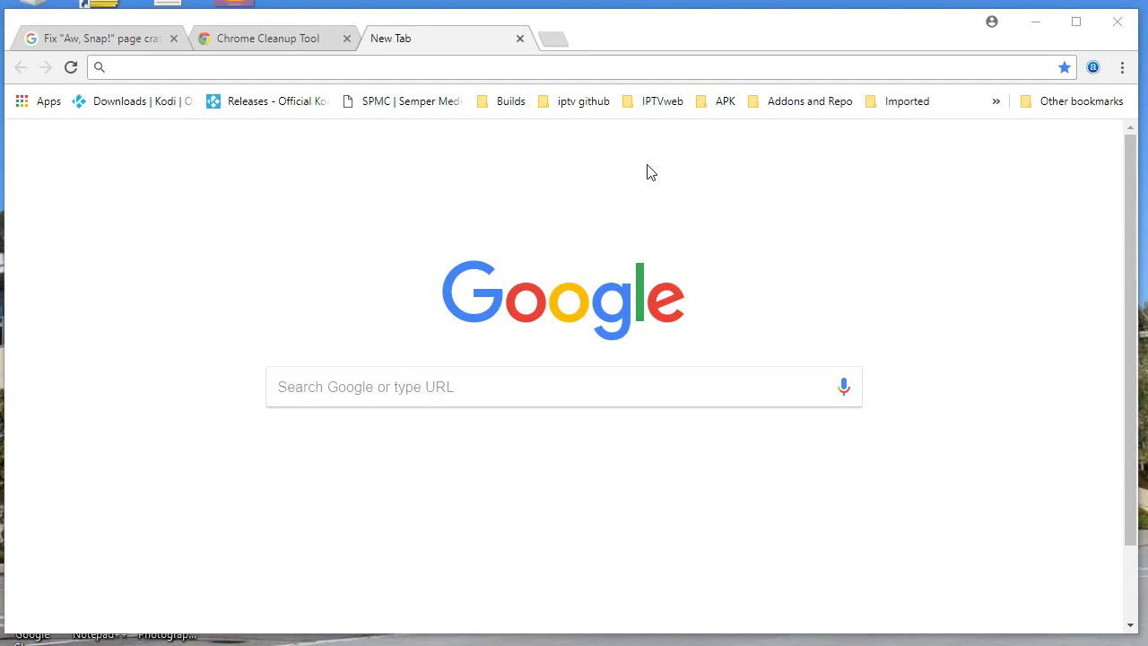
{"action": "left_click", "coordinate": [1121, 70]}
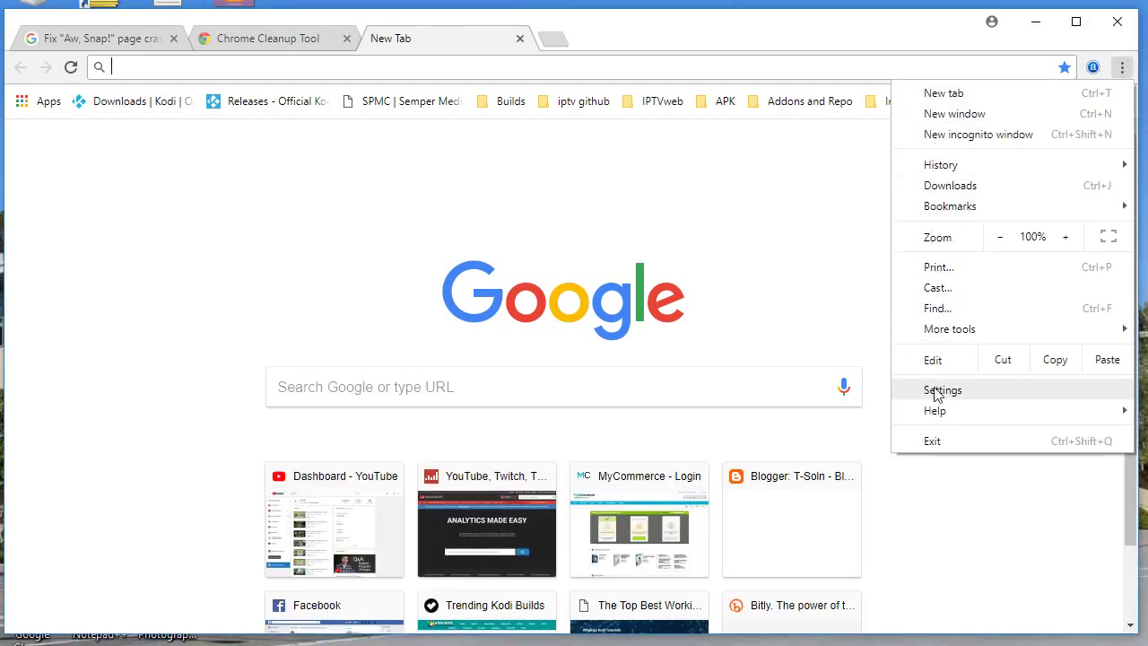
{"action": "left_click", "coordinate": [942, 394]}
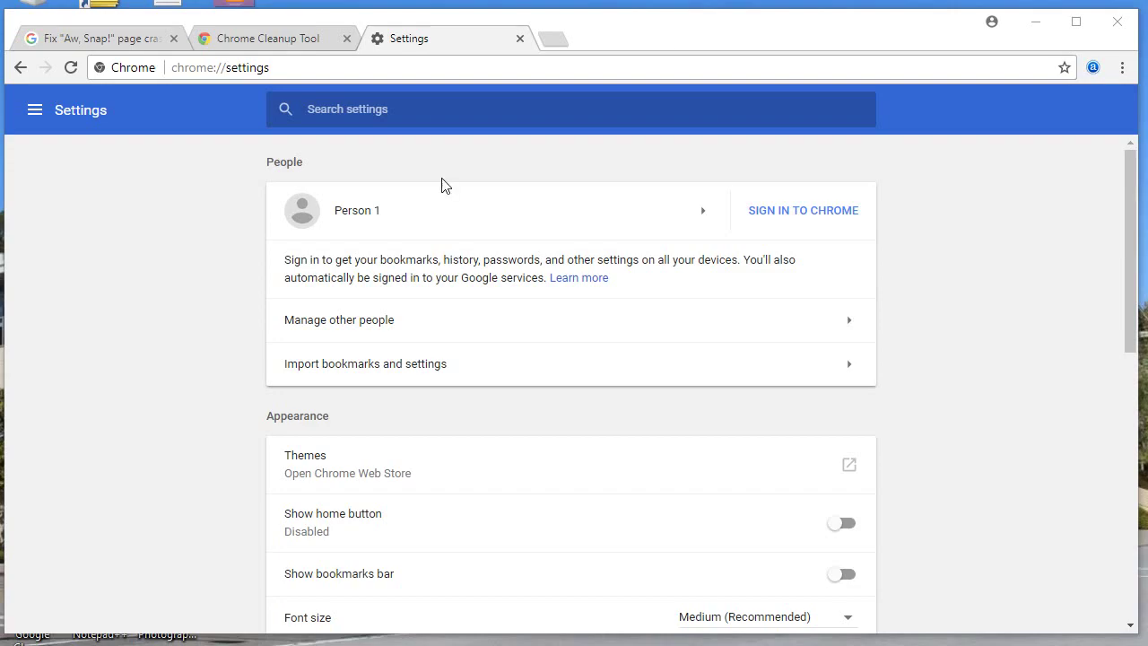
Go to About Chrome from the Settings main menu so Chrome updates to version 64.0.3282.186.
{"action": "left_click", "coordinate": [35, 112]}
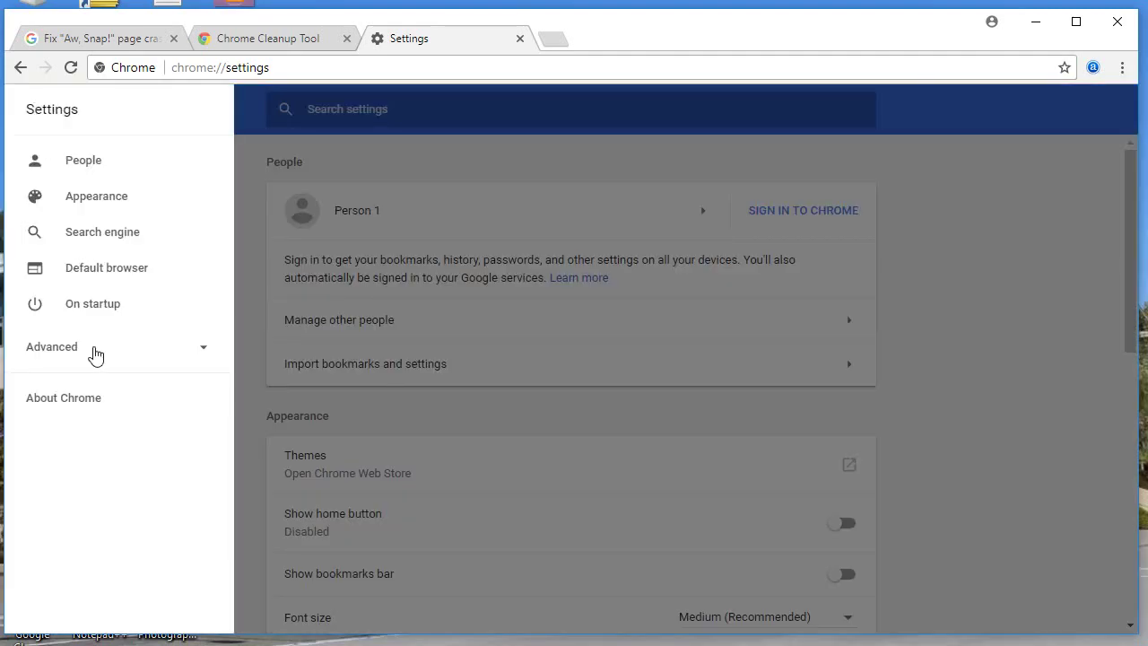
{"action": "left_click", "coordinate": [78, 402]}
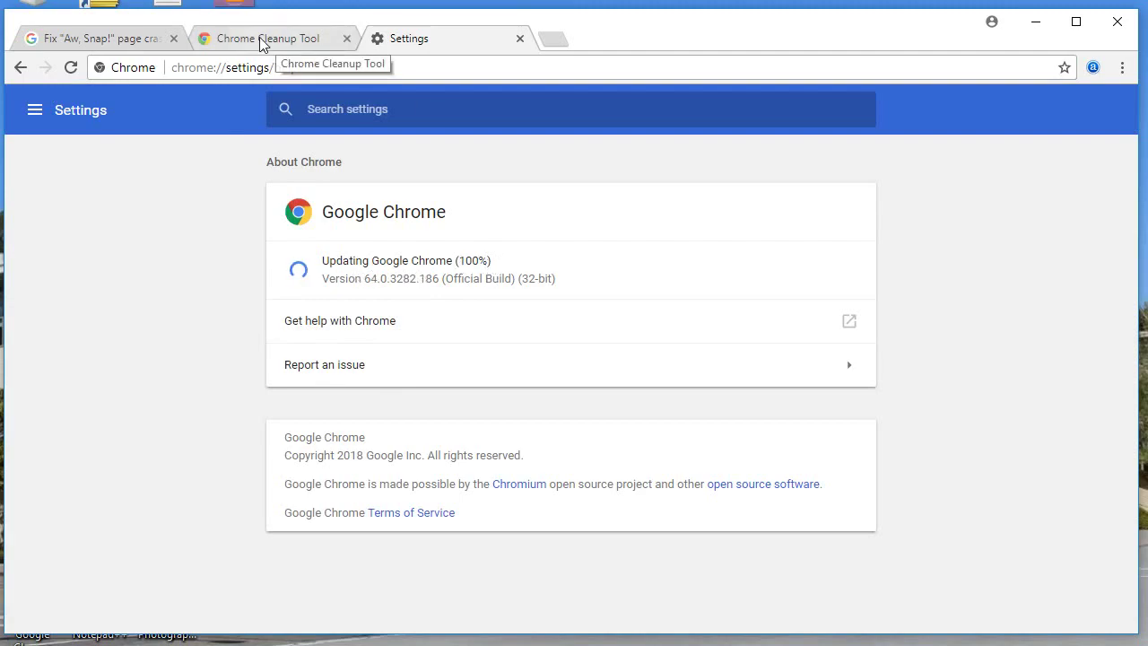
Review Steps 5–6 on removing unwanted software in the support article.
{"action": "left_click", "coordinate": [293, 41]}
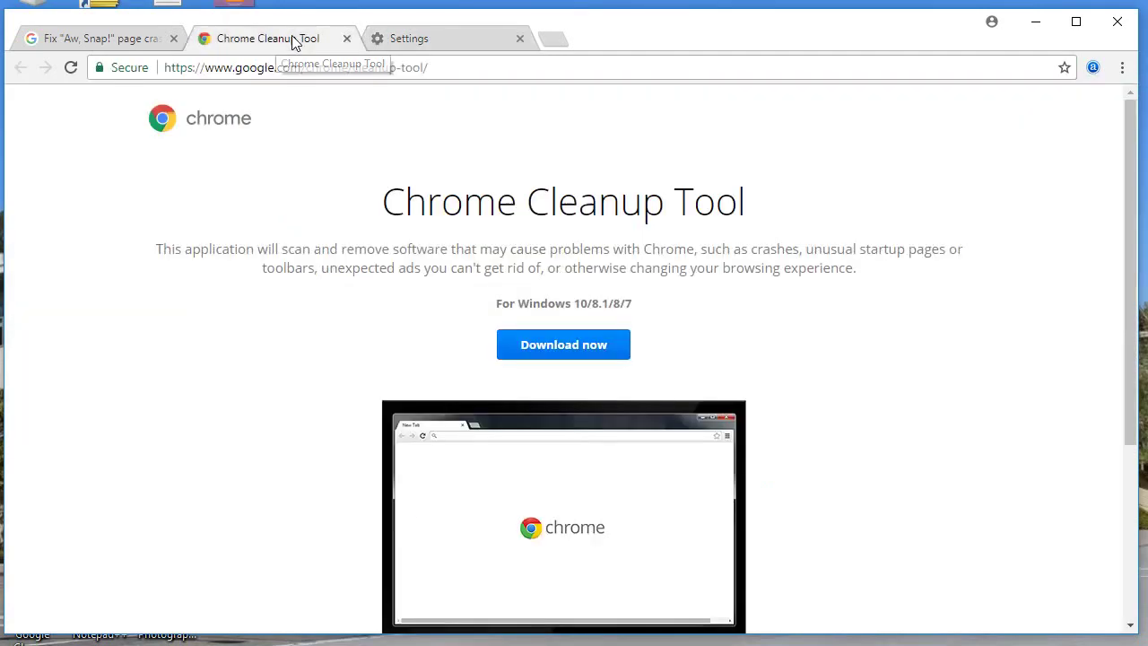
{"action": "left_click", "coordinate": [95, 39]}
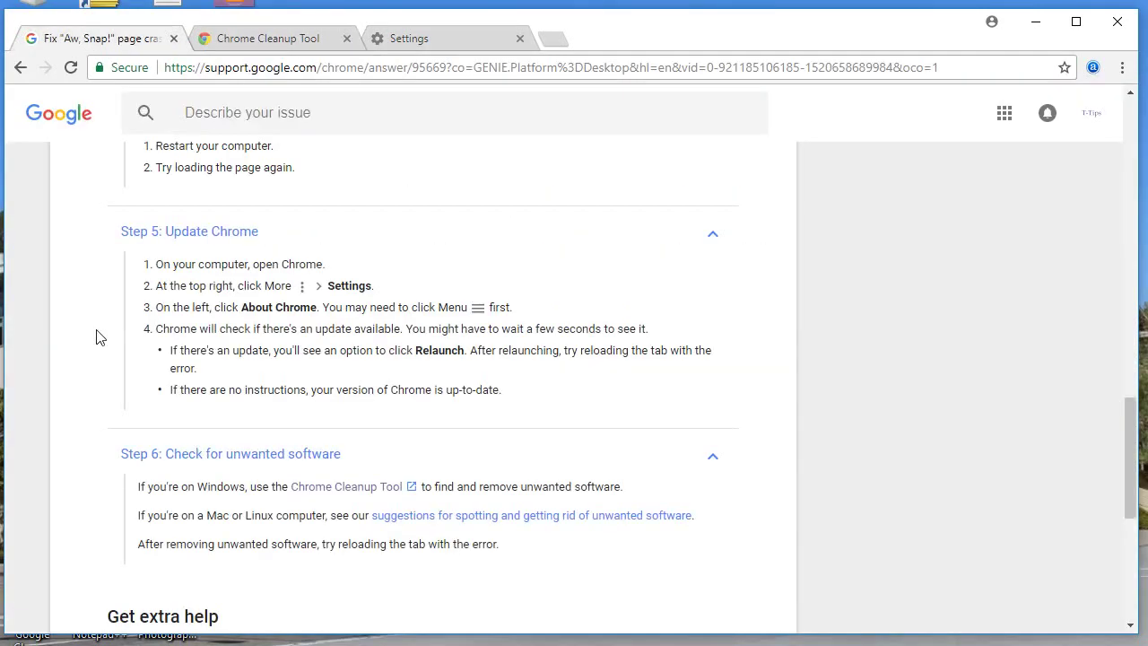
{"action": "scroll", "coordinate": [298, 413], "scroll_direction": "down", "scroll_amount": 4}
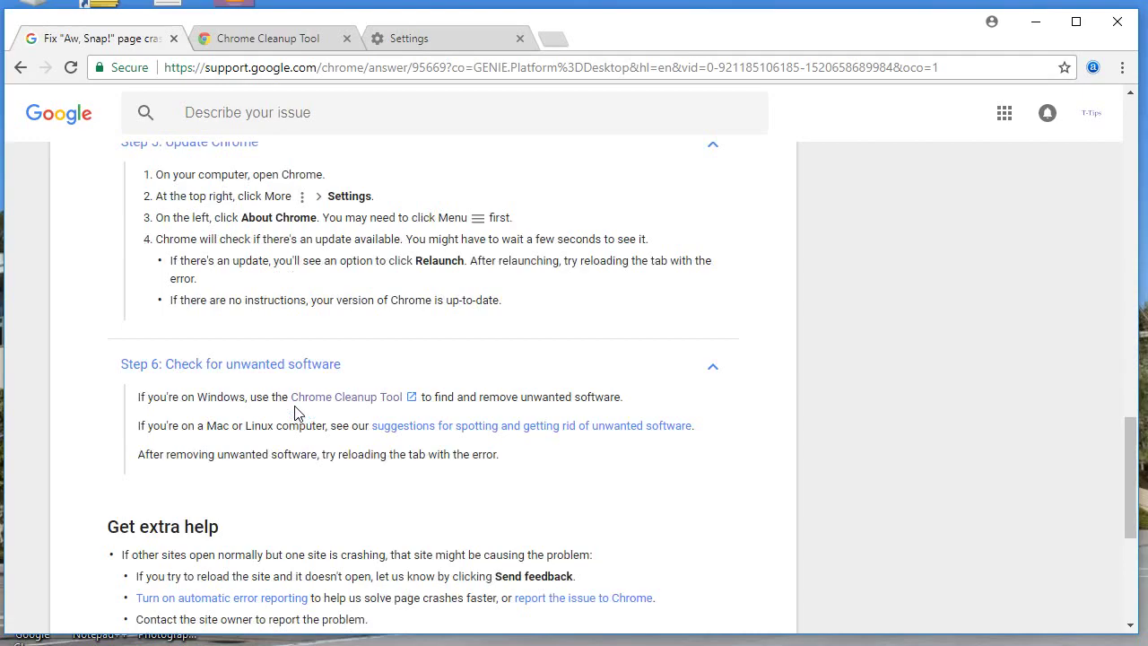
{"action": "scroll", "coordinate": [299, 414], "scroll_direction": "up", "scroll_amount": 4}
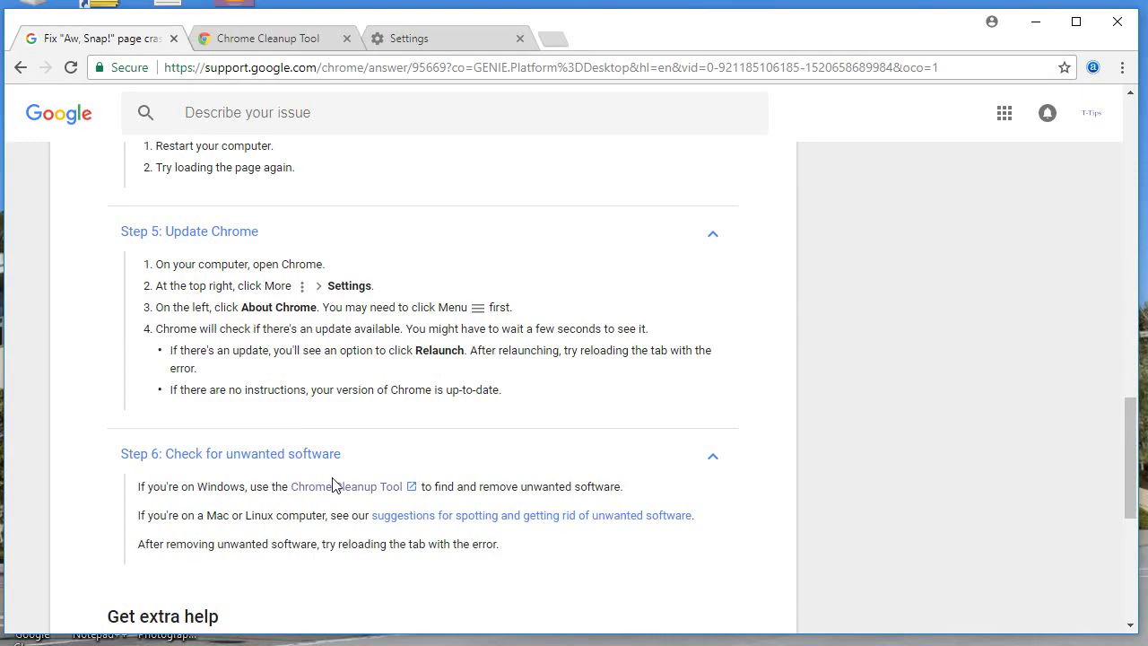
{"action": "scroll", "coordinate": [332, 484], "scroll_direction": "up", "scroll_amount": 2}
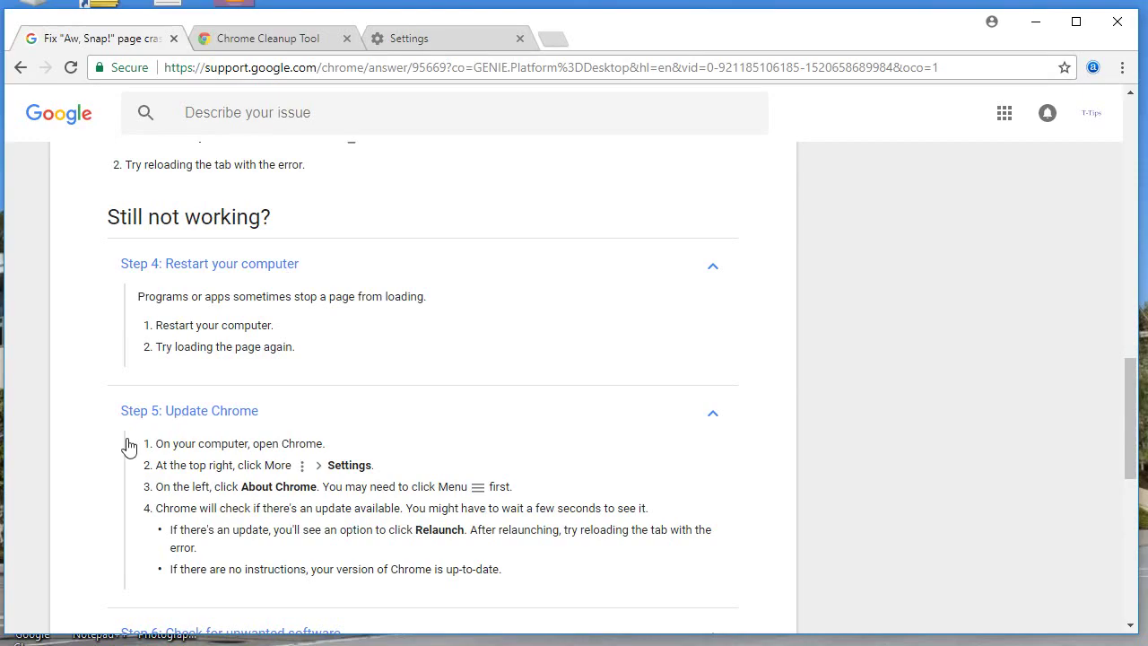
{"action": "scroll", "coordinate": [337, 484], "scroll_direction": "down", "scroll_amount": 3}
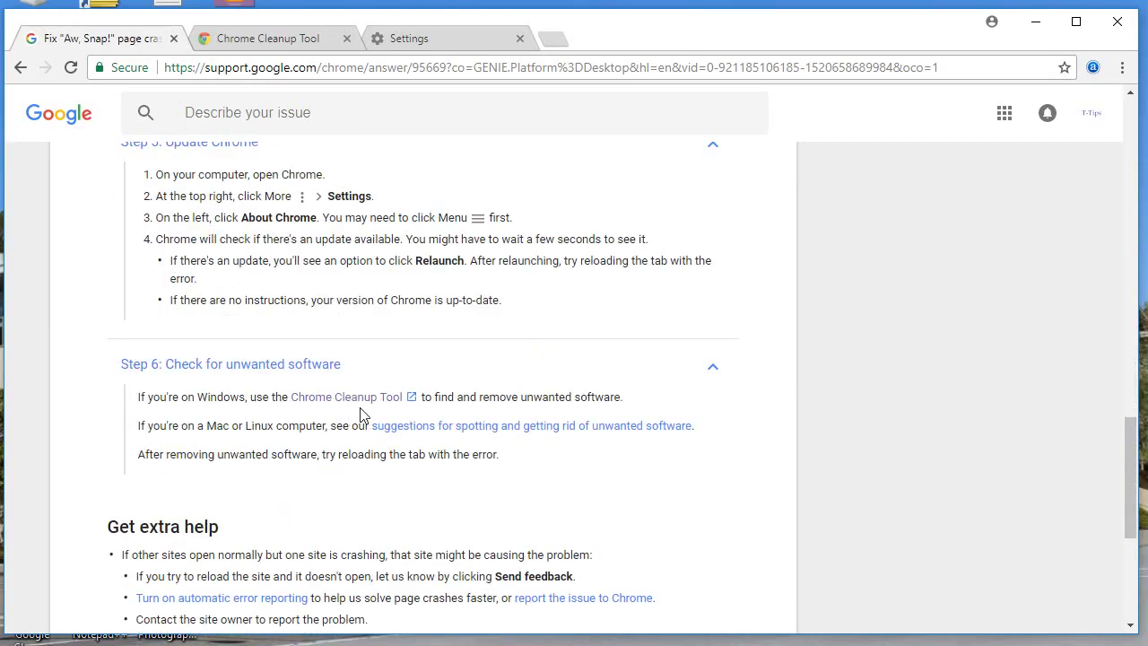
{"action": "left_click", "coordinate": [259, 44]}
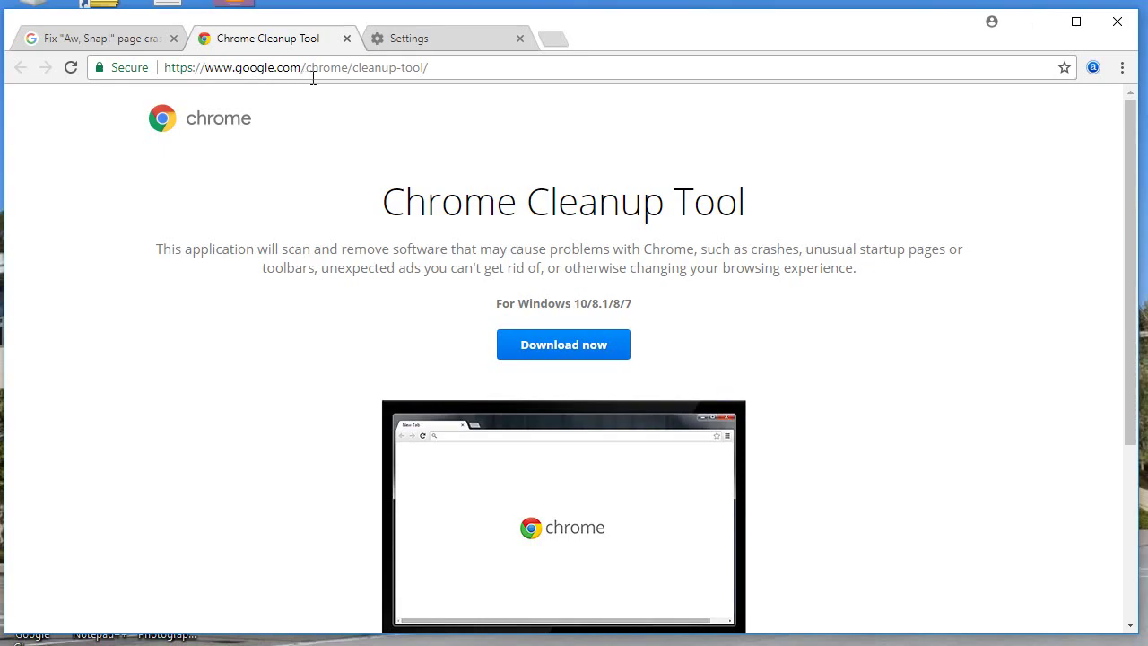
{"action": "left_click", "coordinate": [427, 68]}
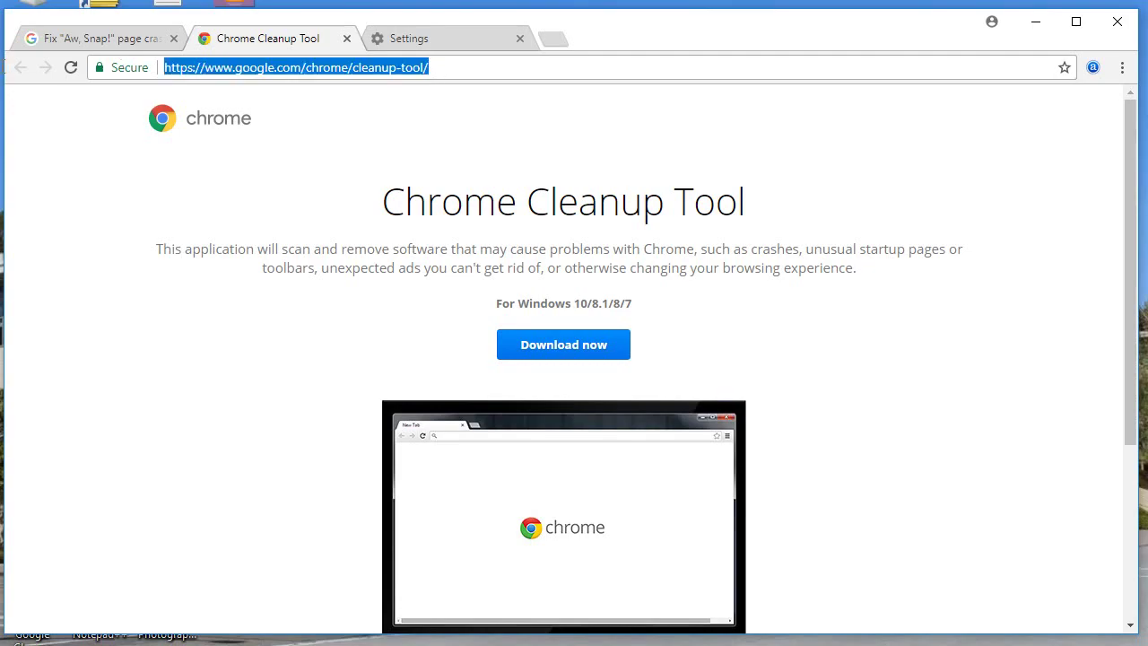
{"action": "right_click", "coordinate": [262, 71]}
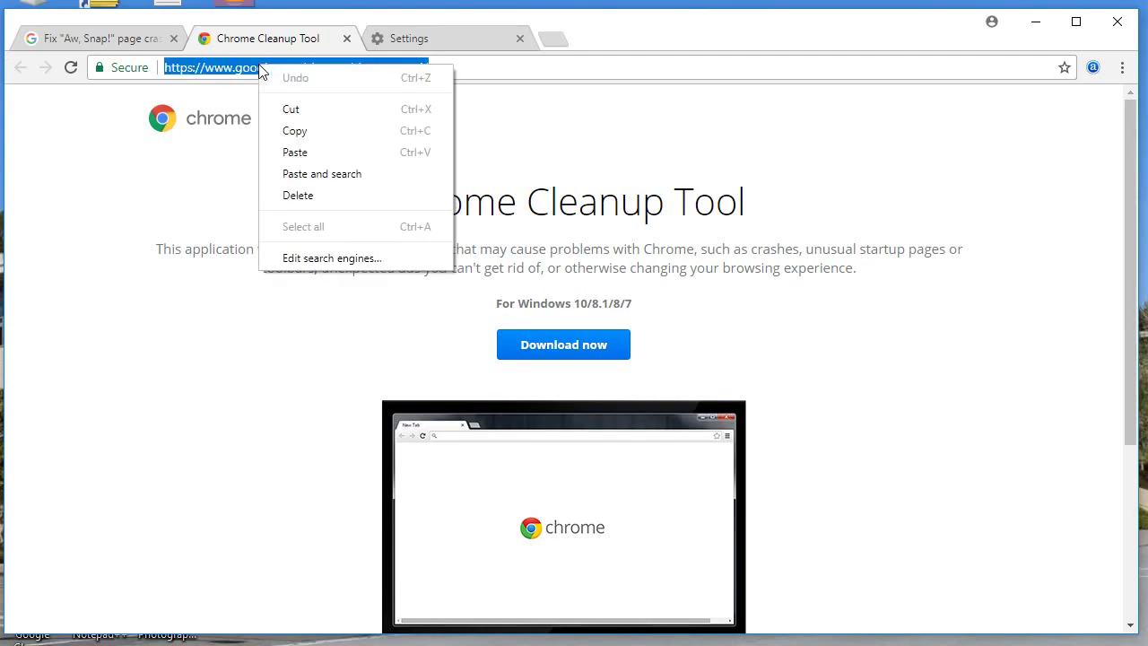
{"action": "left_click", "coordinate": [303, 131]}
{"action": "left_click", "coordinate": [470, 73]}
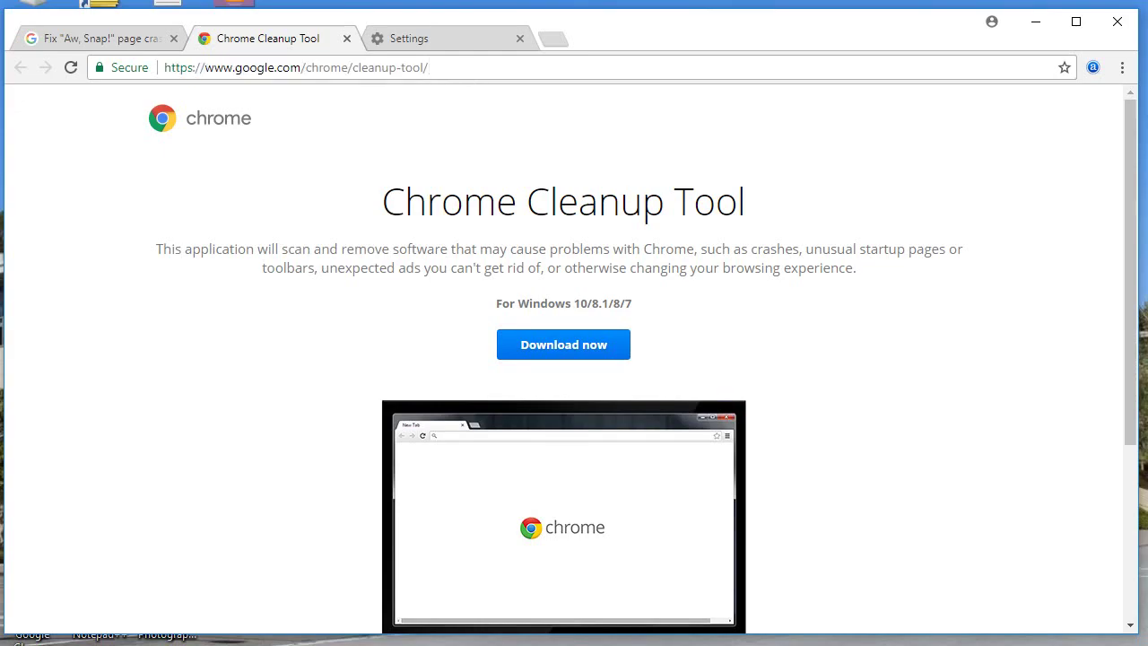
{"action": "left_click", "coordinate": [589, 628]}
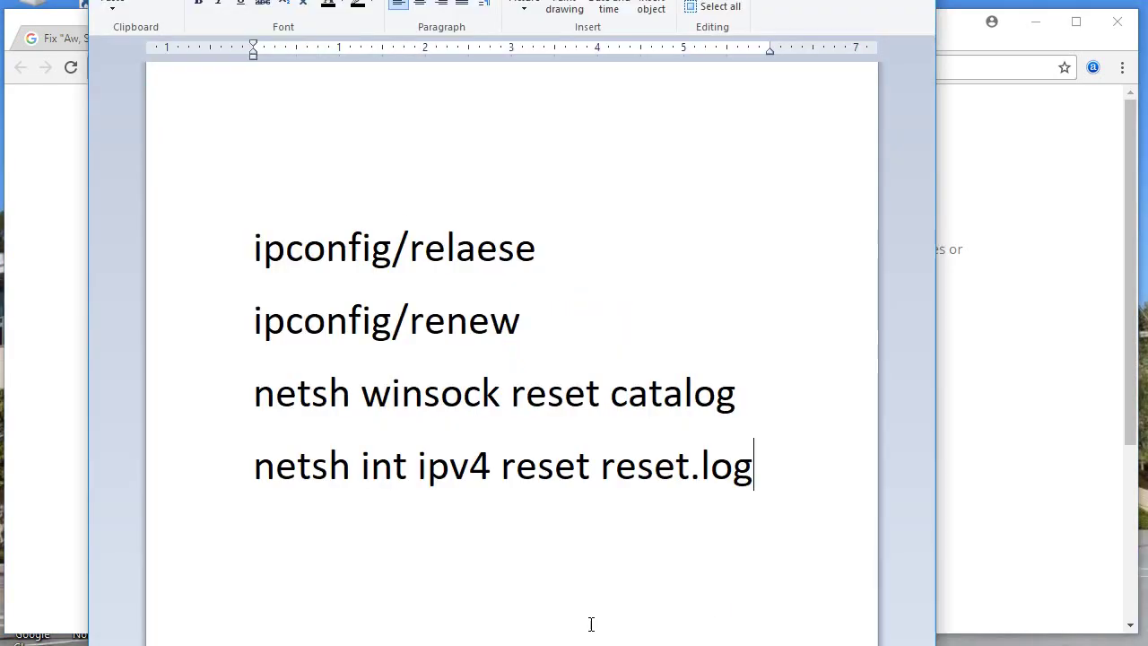
{"action": "key", "text": "Return"}
{"action": "key", "text": "ctrl+v"}
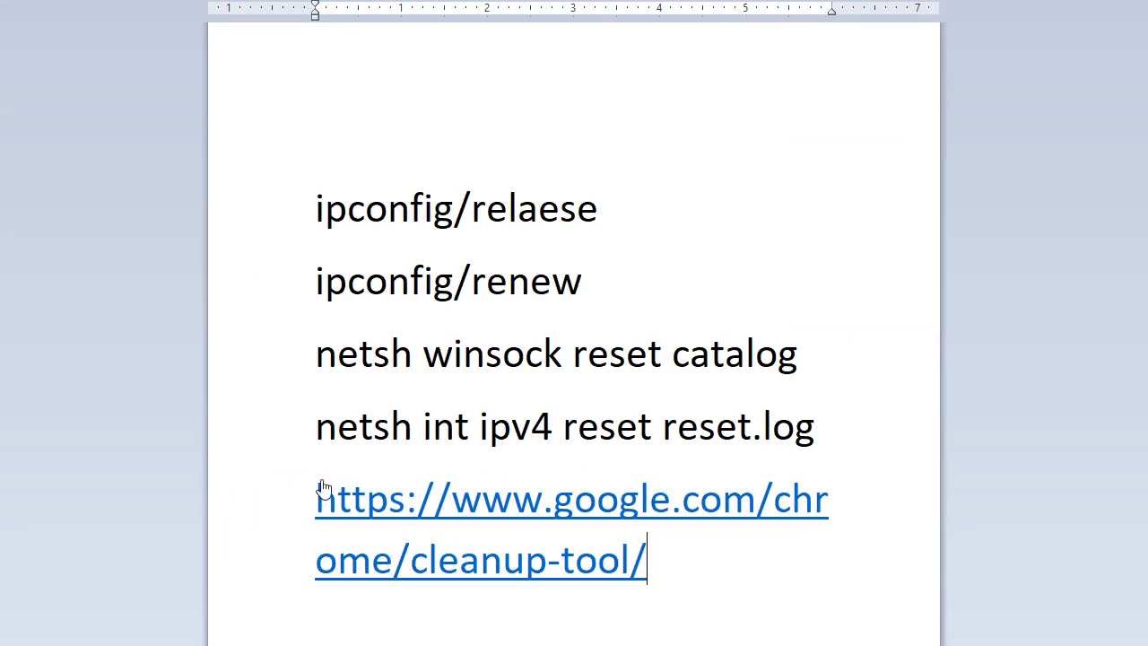
{"action": "left_click", "coordinate": [317, 216]}
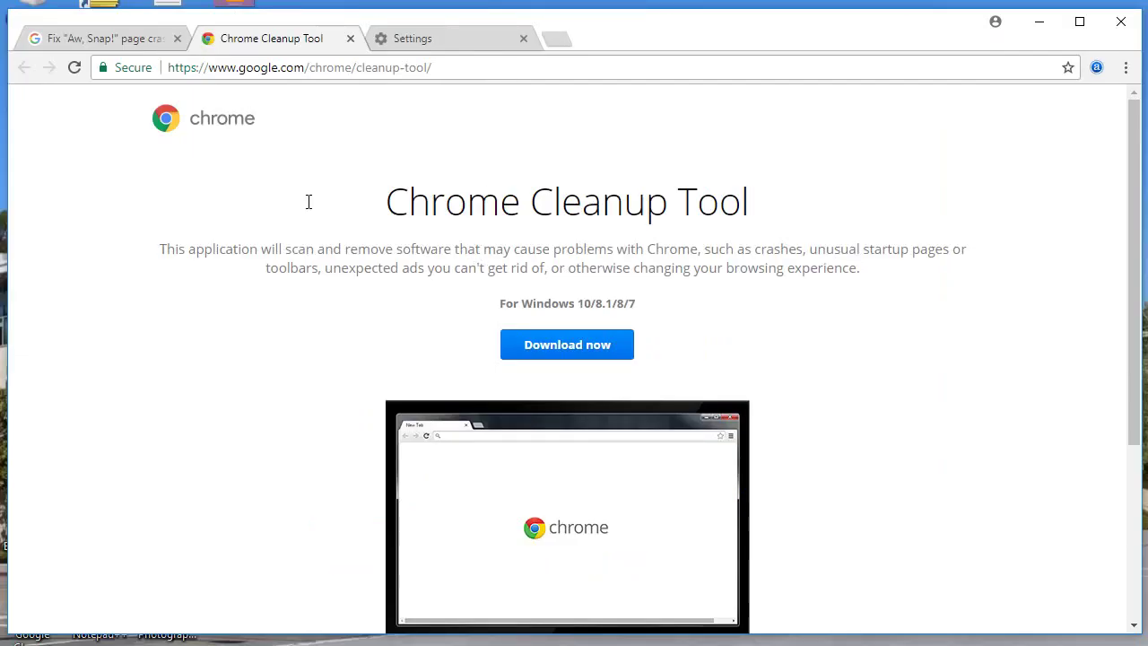
{"action": "left_click", "coordinate": [451, 69]}
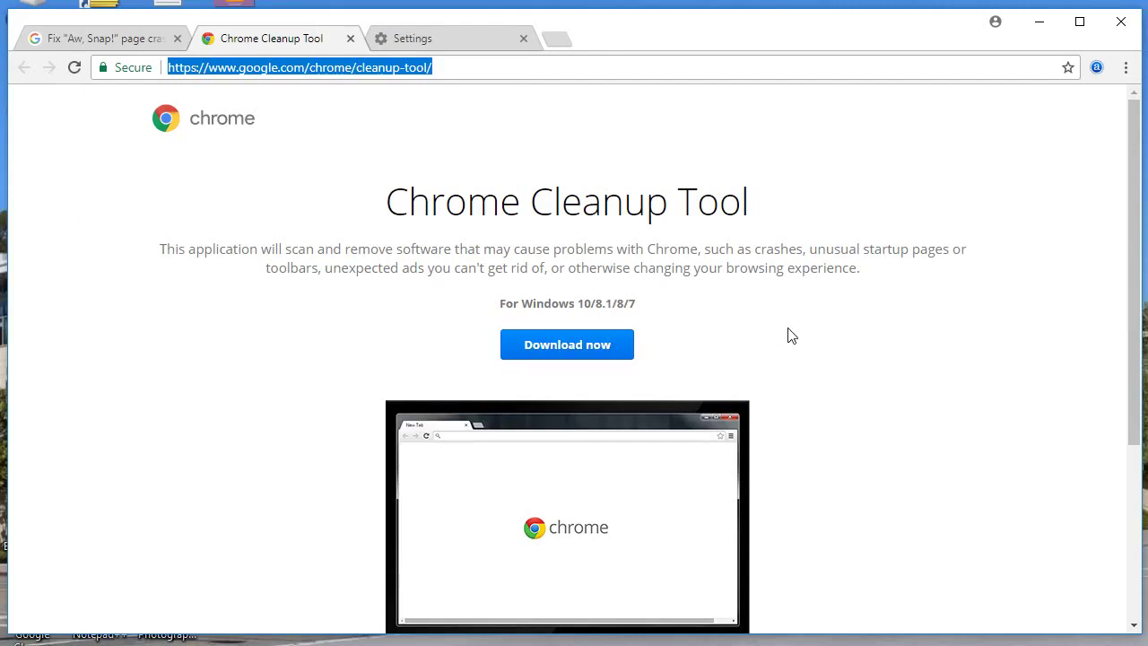
{"action": "left_click", "coordinate": [599, 370]}
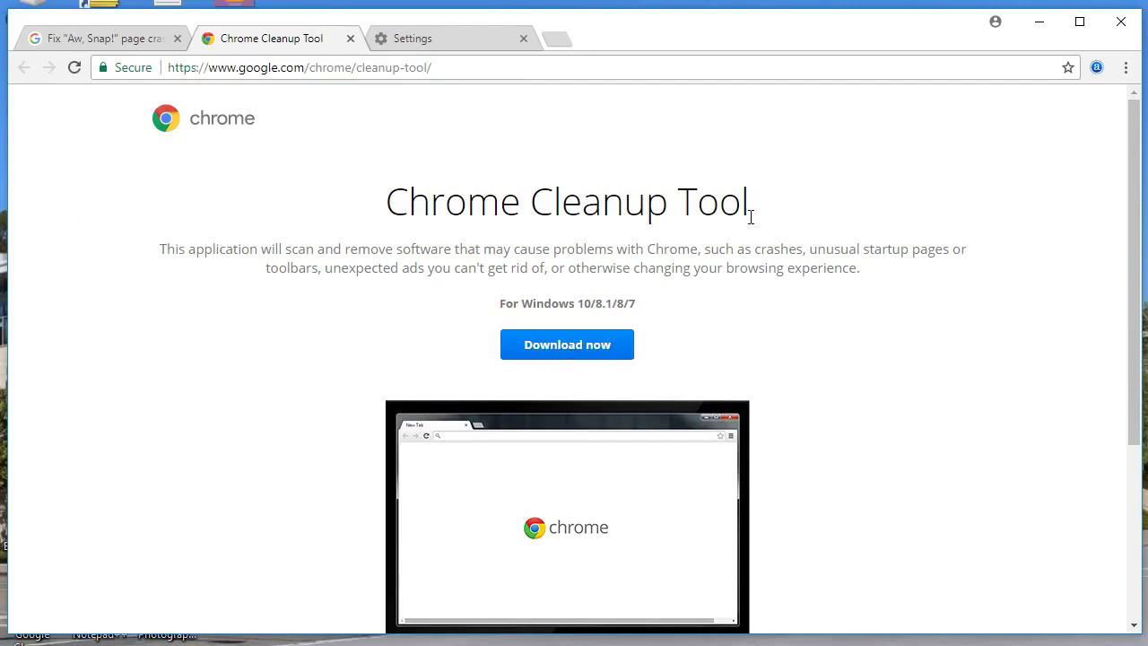
{"action": "left_click", "coordinate": [595, 347]}
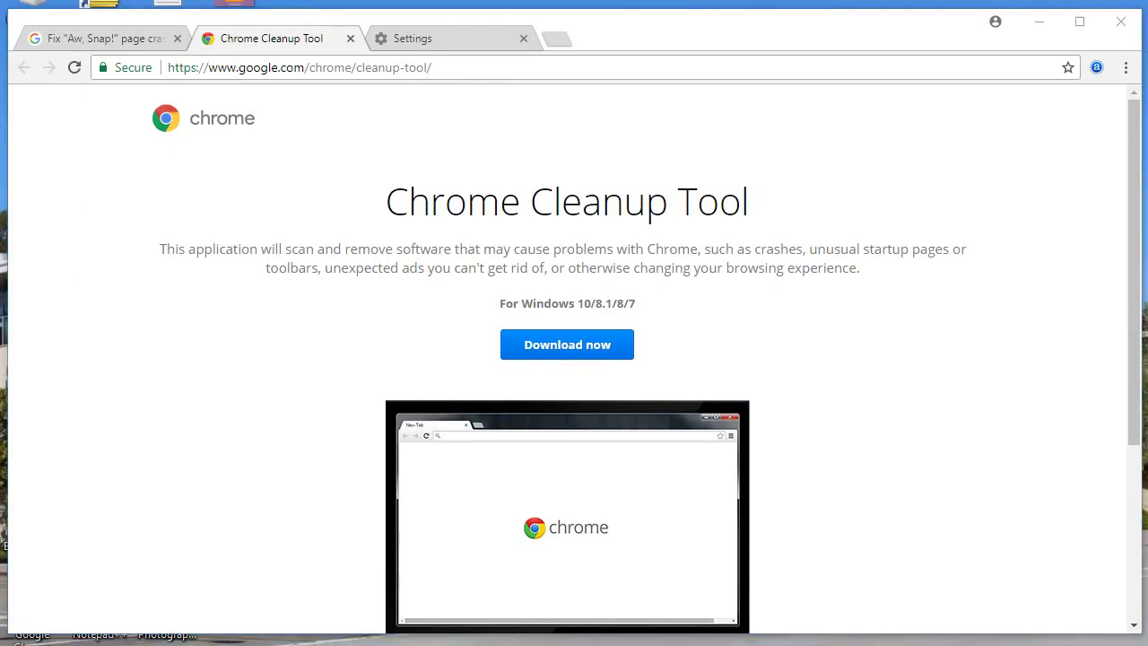